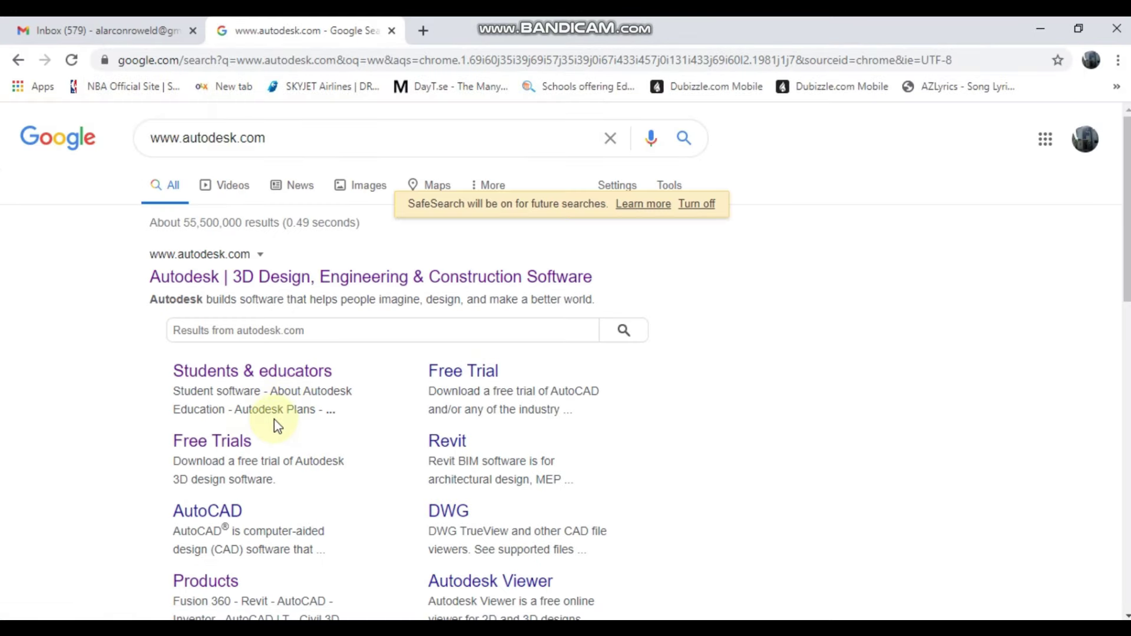
# - Go from Students & educators to the Autodesk education products overview
pyautogui.click(296, 370)
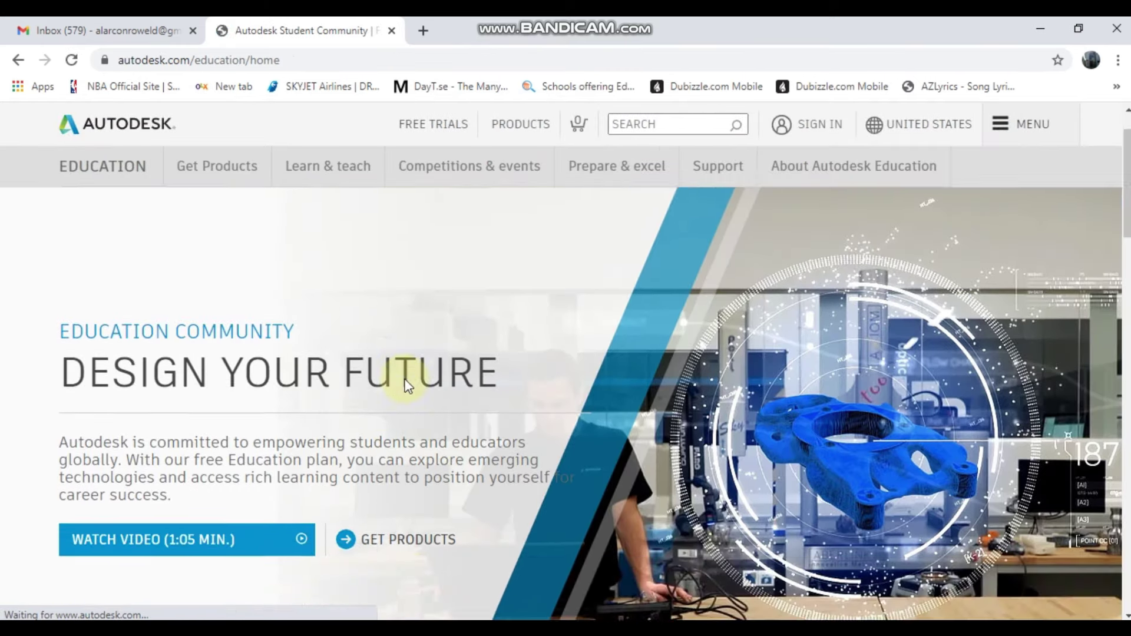
pyautogui.scroll(-2, 405, 386)
pyautogui.click(412, 436)
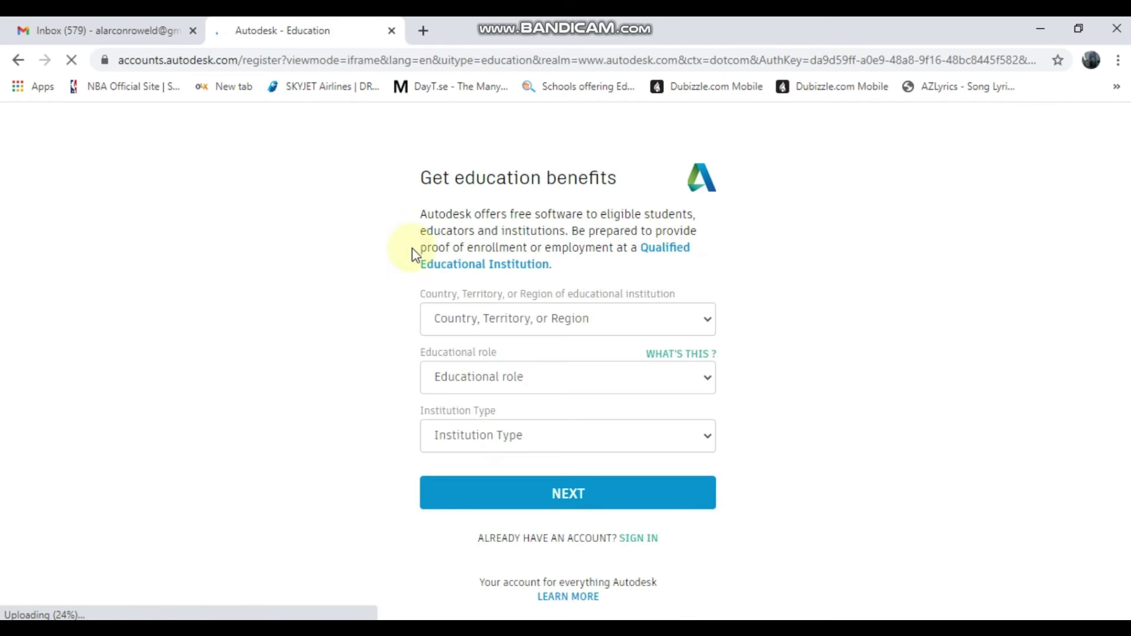
# - Submit the eligibility form with Philippines, Educator and University/Post-Secondary
pyautogui.click(467, 326)
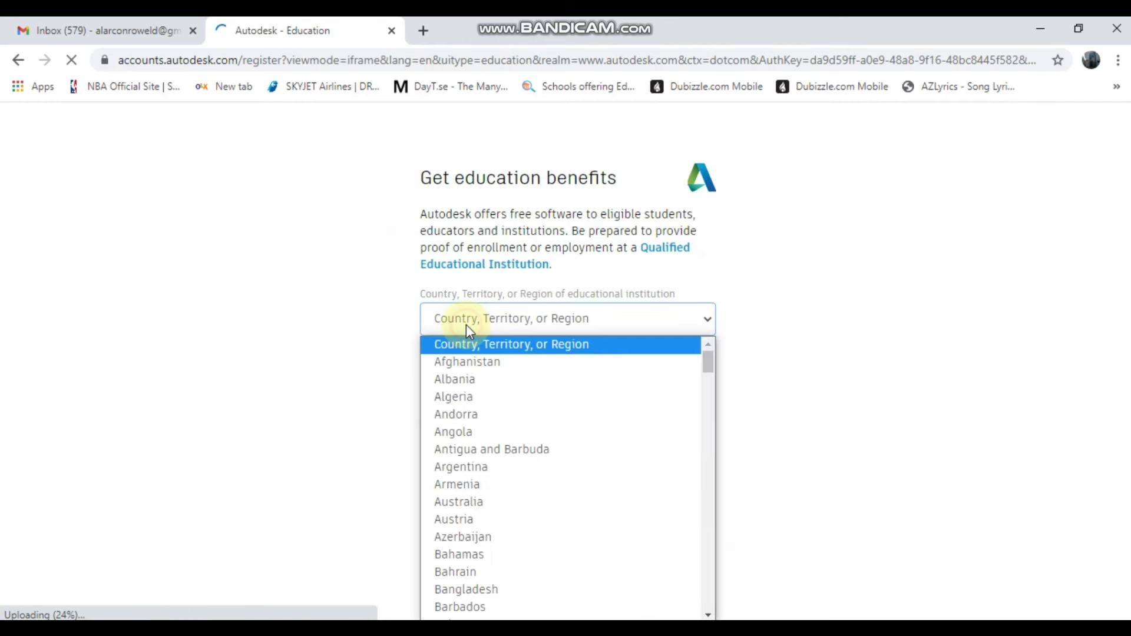
pyautogui.press('p')
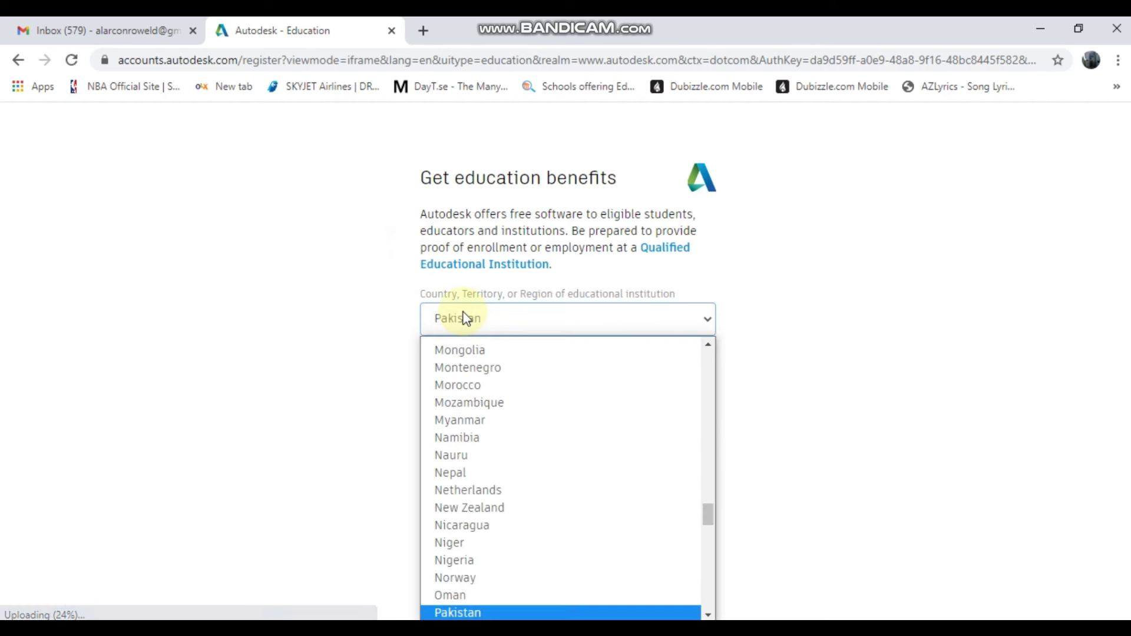
pyautogui.press('h')
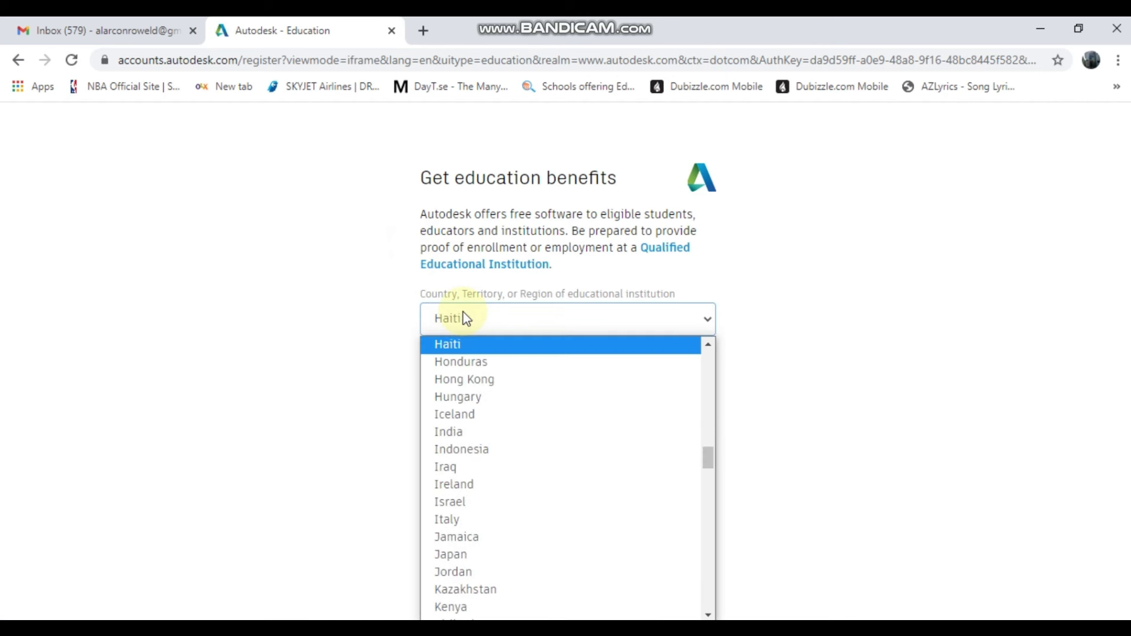
pyautogui.press('p')
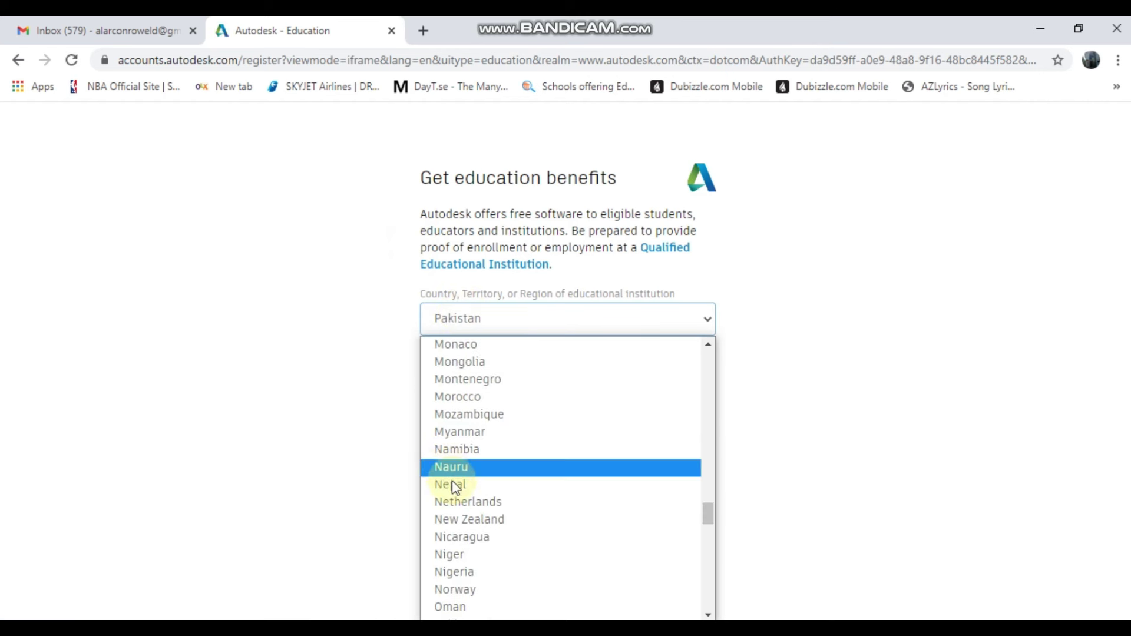
pyautogui.scroll(-3, 477, 530)
pyautogui.click(481, 580)
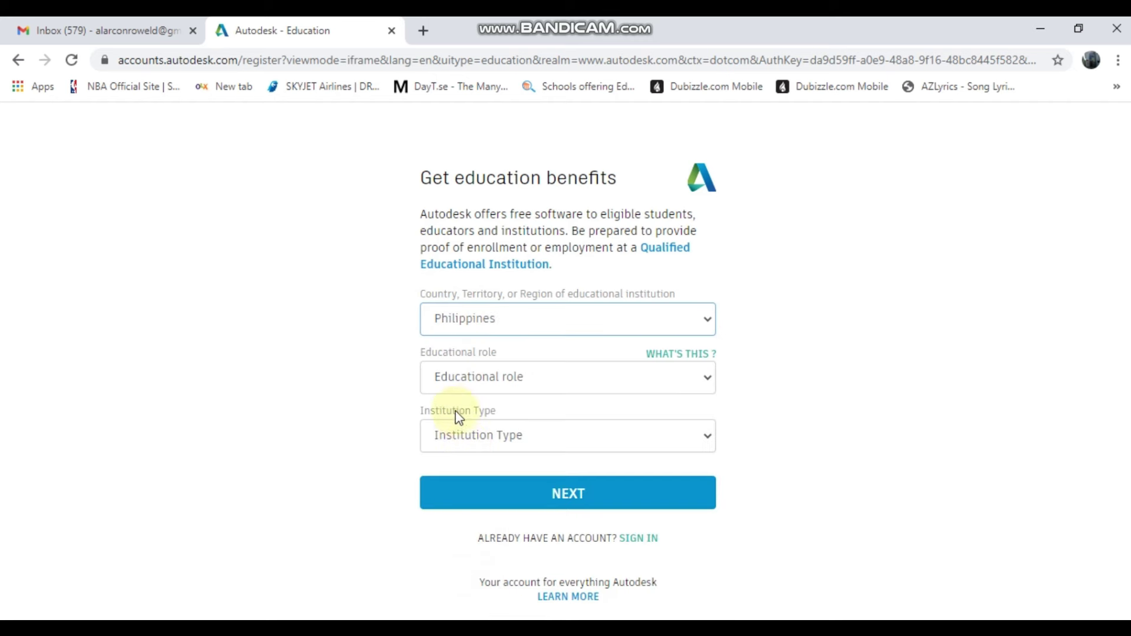
pyautogui.click(465, 380)
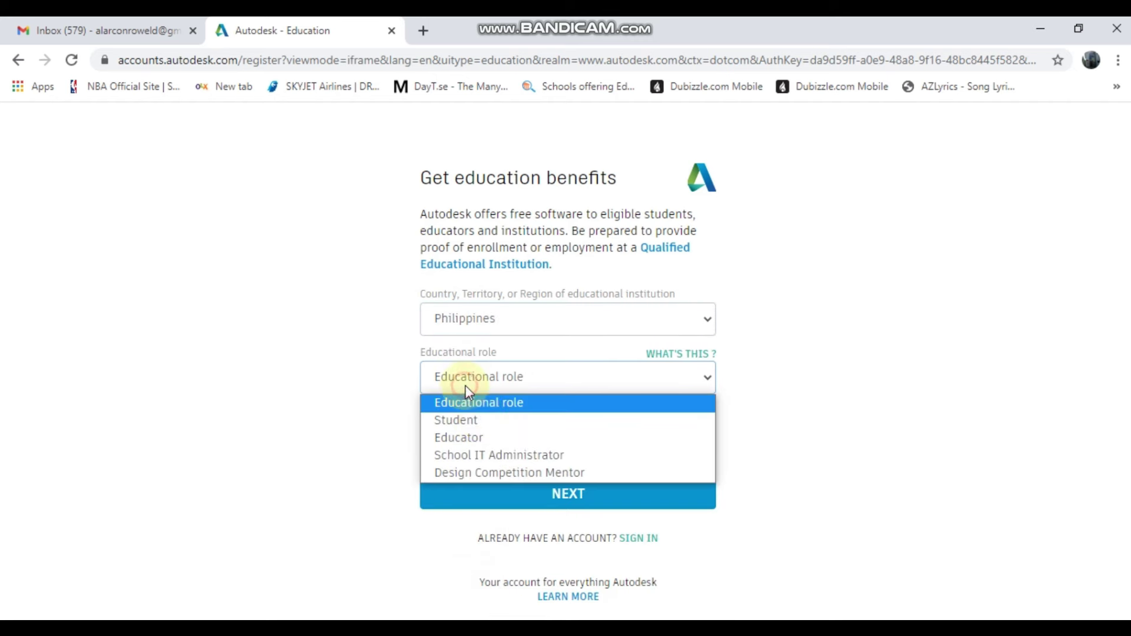
pyautogui.click(482, 441)
pyautogui.click(480, 435)
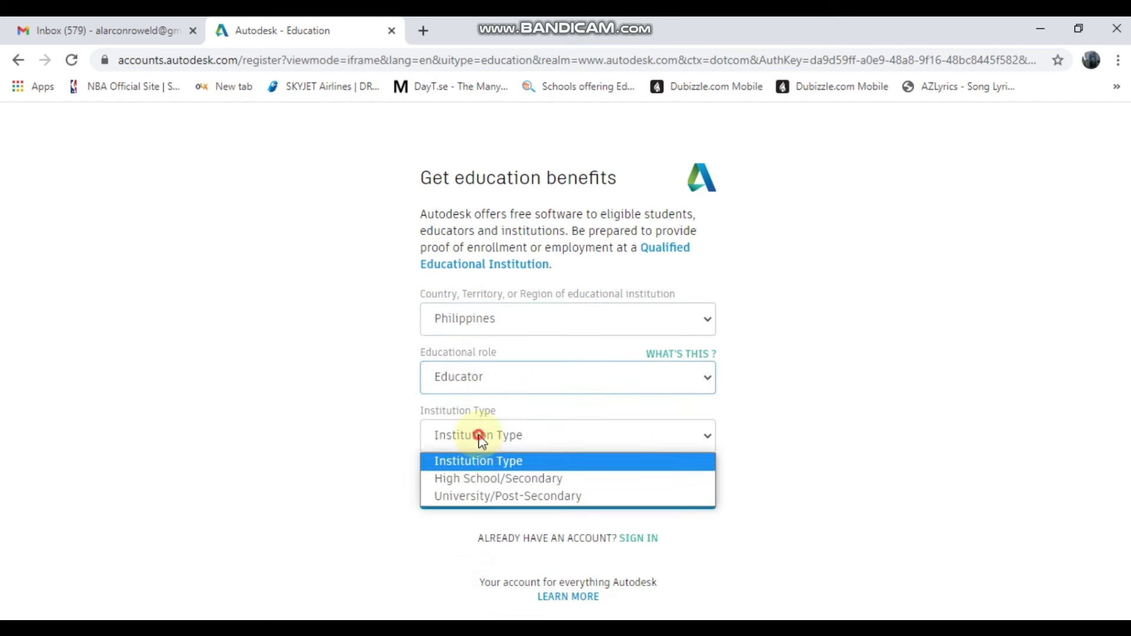
pyautogui.click(481, 497)
pyautogui.click(501, 493)
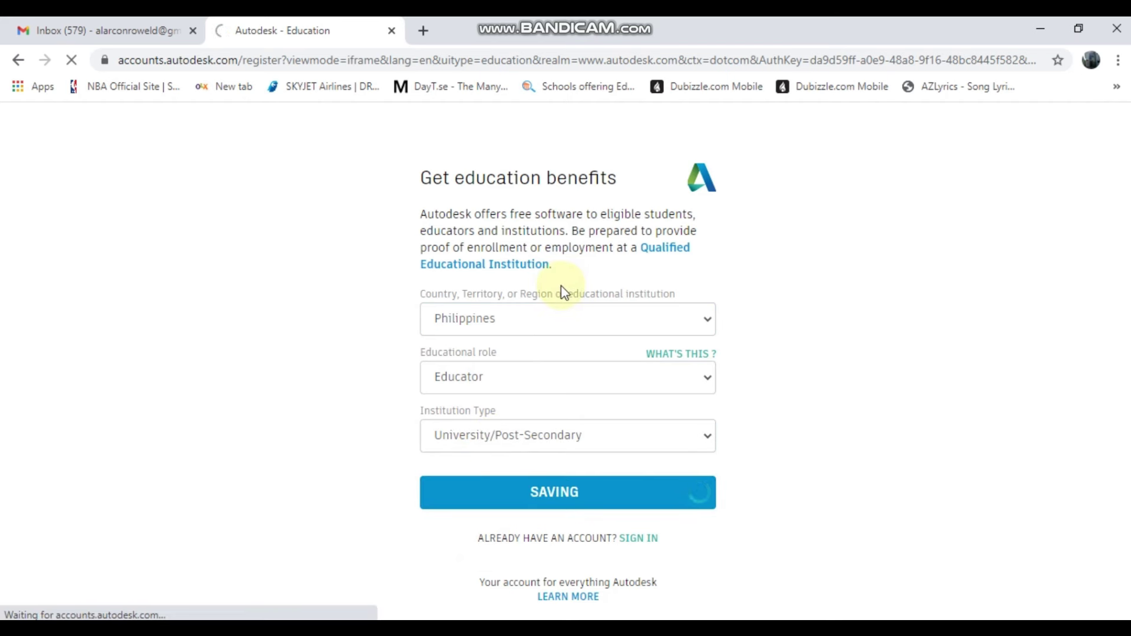
# - Enter your first and last name and your e-mail address, fixing the domain typo
pyautogui.click(435, 238)
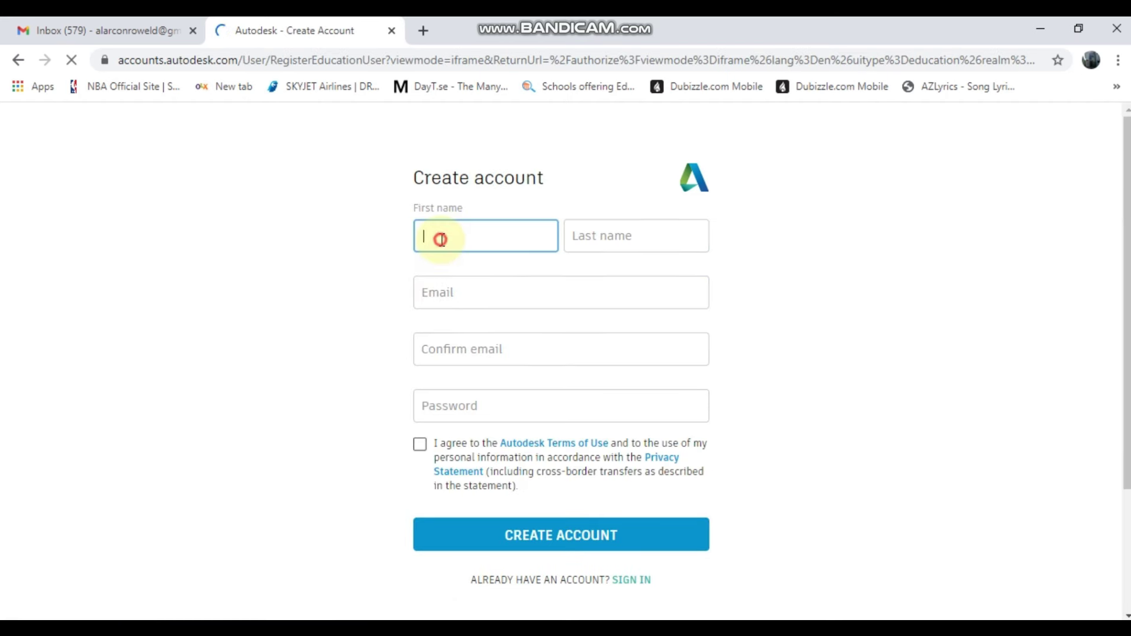
pyautogui.write('Rowel')
pyautogui.press('Tab')
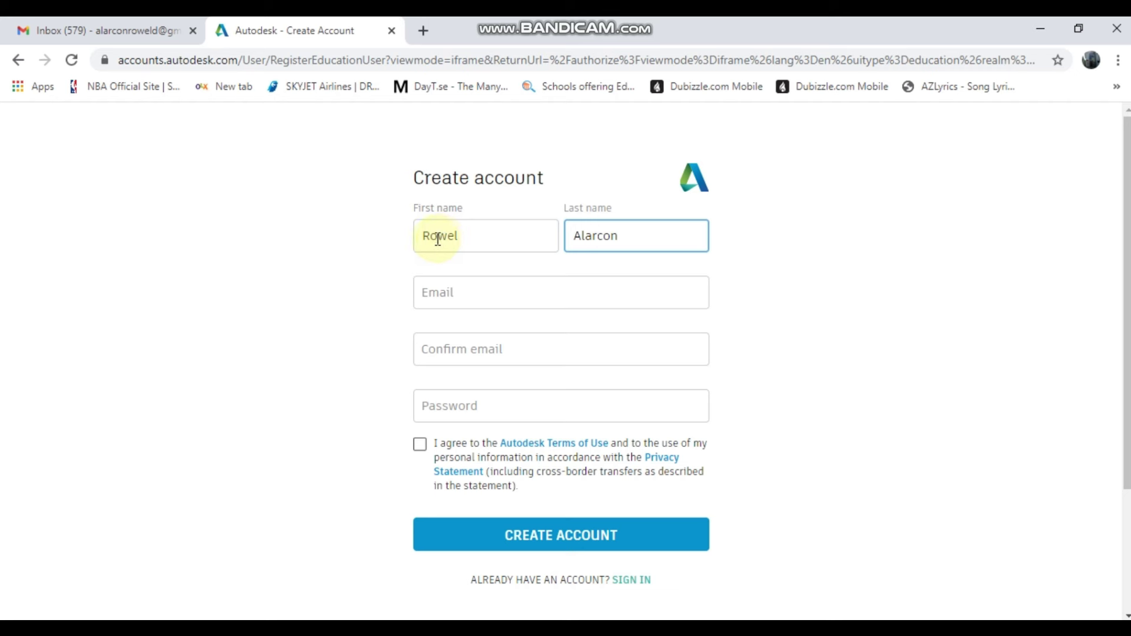
pyautogui.click(438, 294)
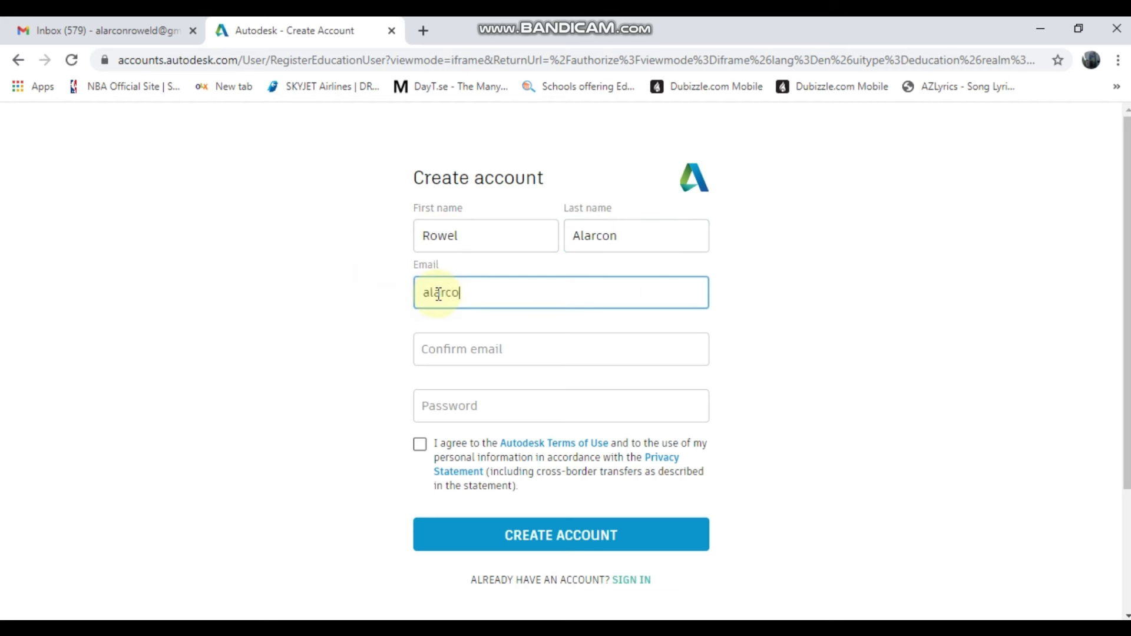
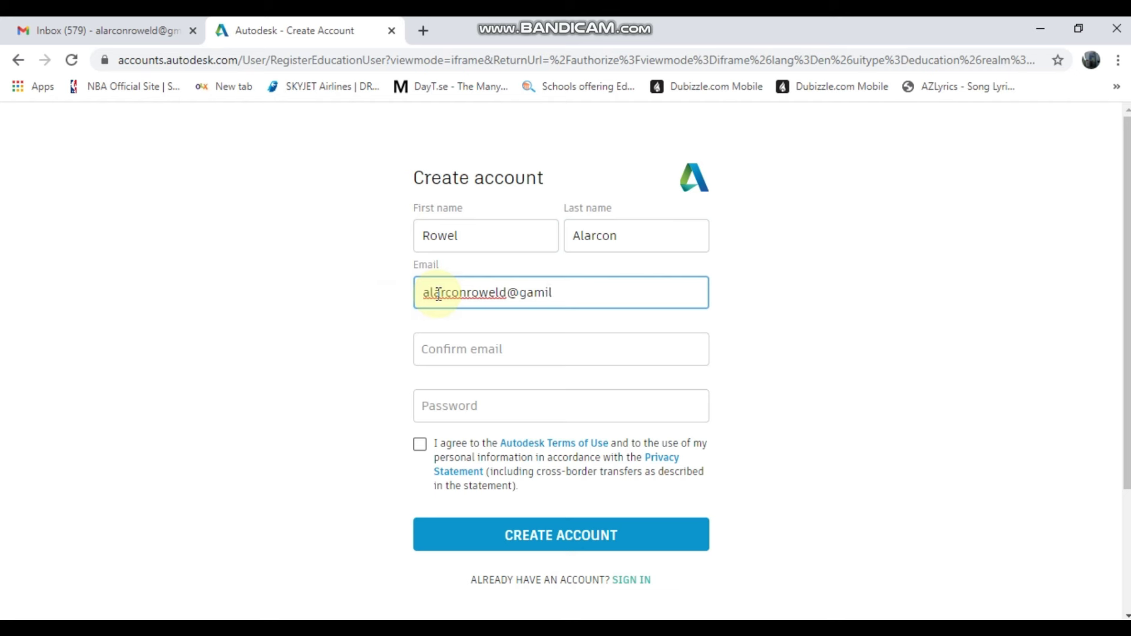
pyautogui.press('Tab')
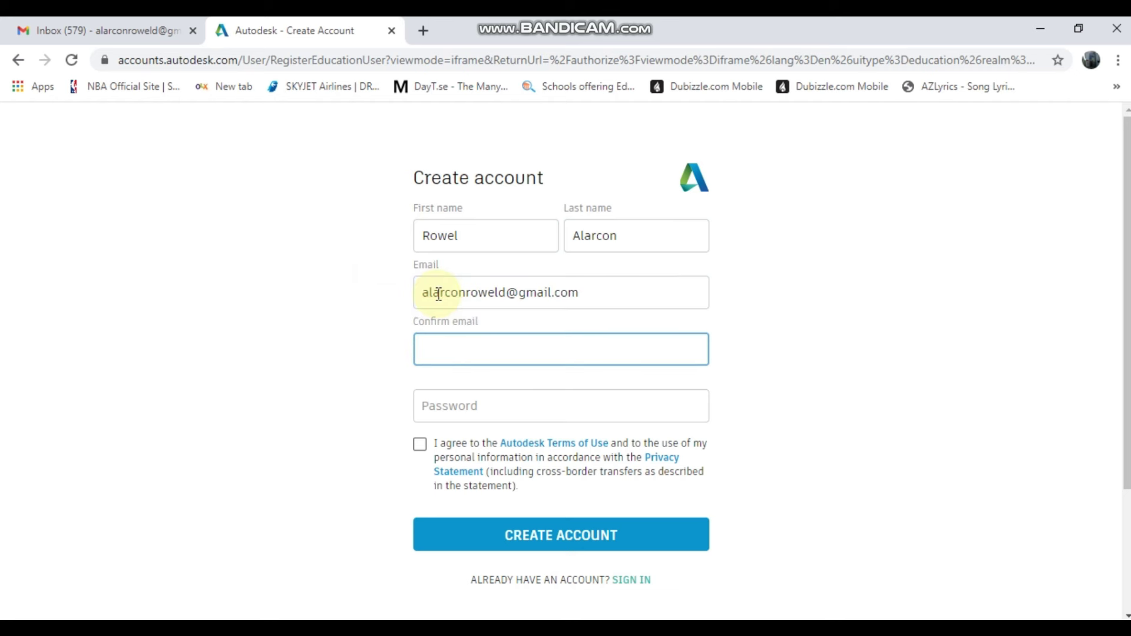
# - Copy the e-mail address into the Confirm email field
pyautogui.moveTo(595, 292); pyautogui.dragTo(401, 306)
pyautogui.hotkey('ctrl', 'c')
pyautogui.click(446, 350)
pyautogui.hotkey('ctrl', 'v')
# - Enter the account password, accept the terms of use and create the account
pyautogui.click(455, 405)
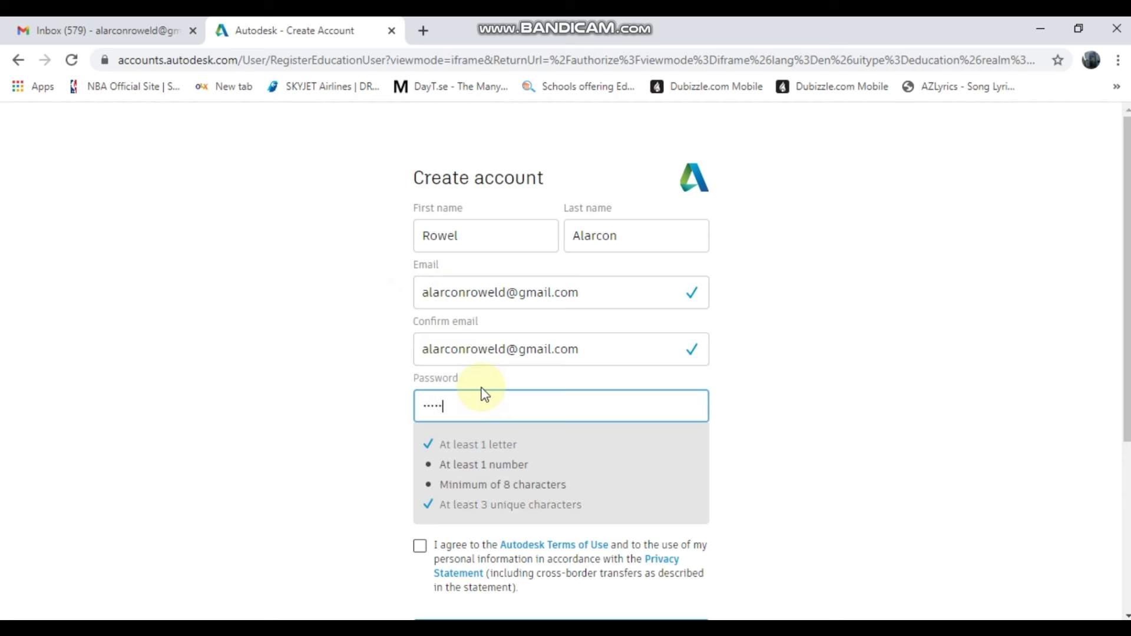
pyautogui.write('11')
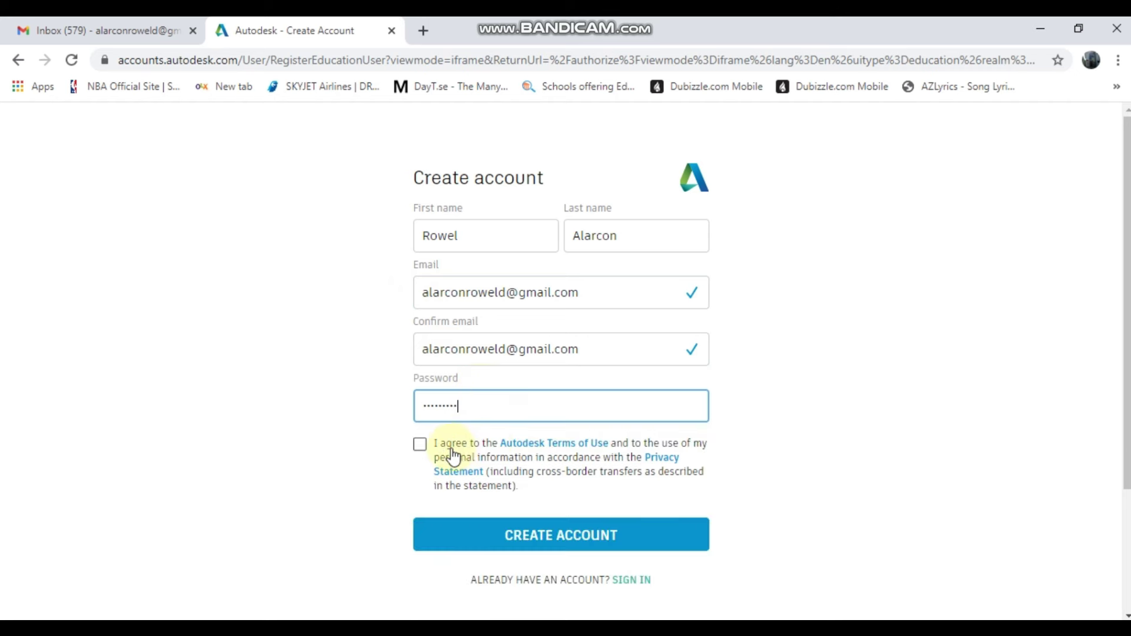
pyautogui.click(422, 446)
pyautogui.click(509, 544)
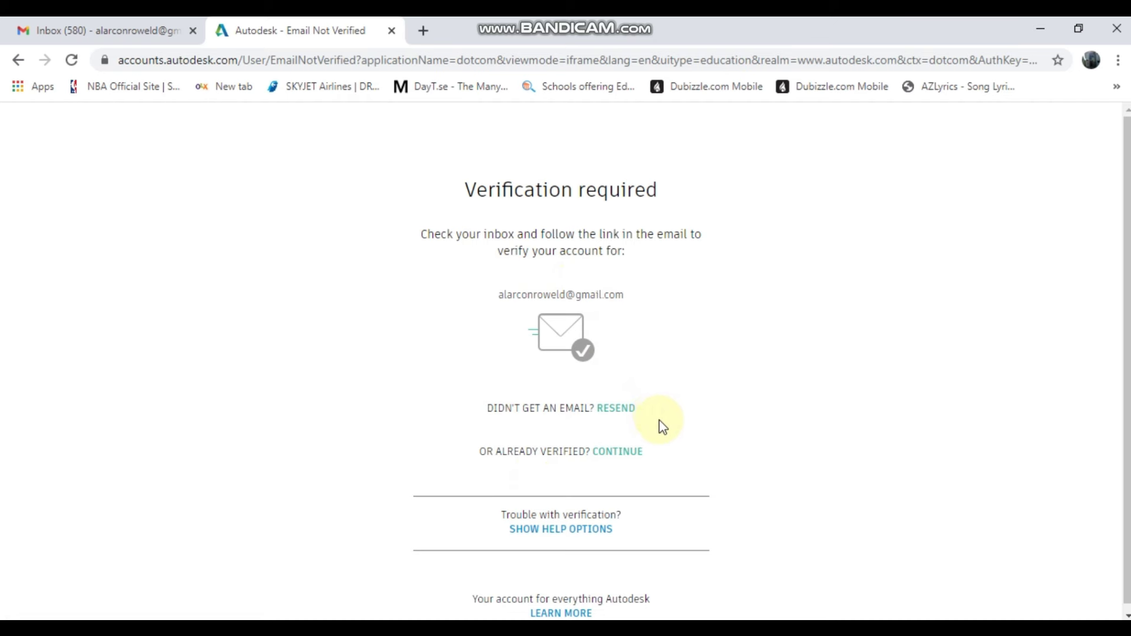
pyautogui.scroll(-1, 660, 420)
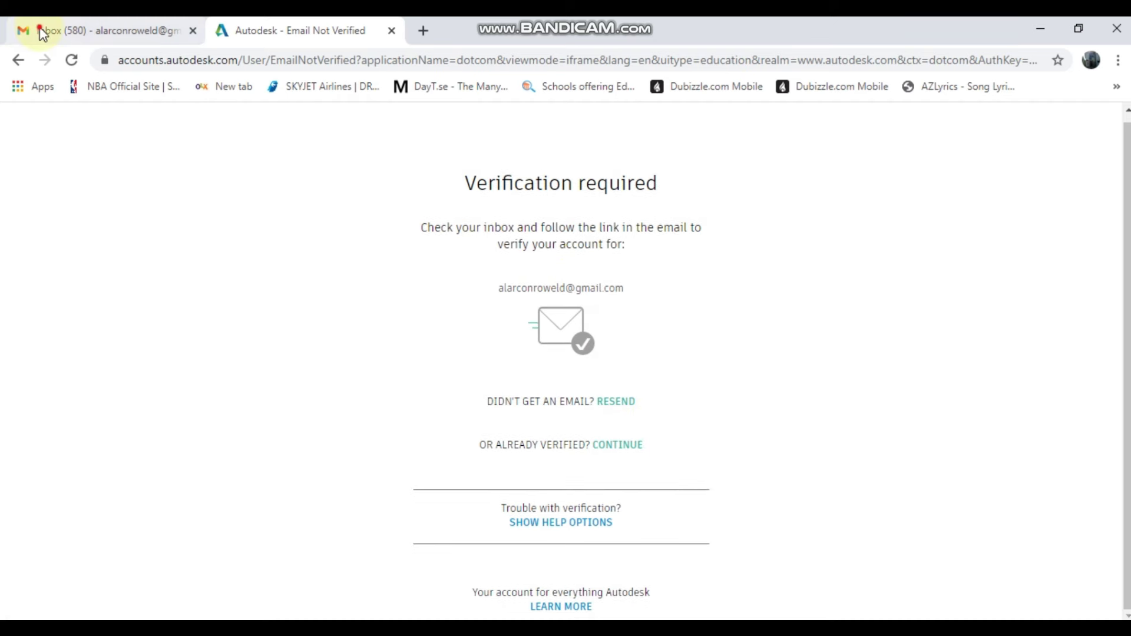
# - Confirm the address through Verify Email in the 'Verify your Autodesk account' message in Gmail
pyautogui.click(43, 31)
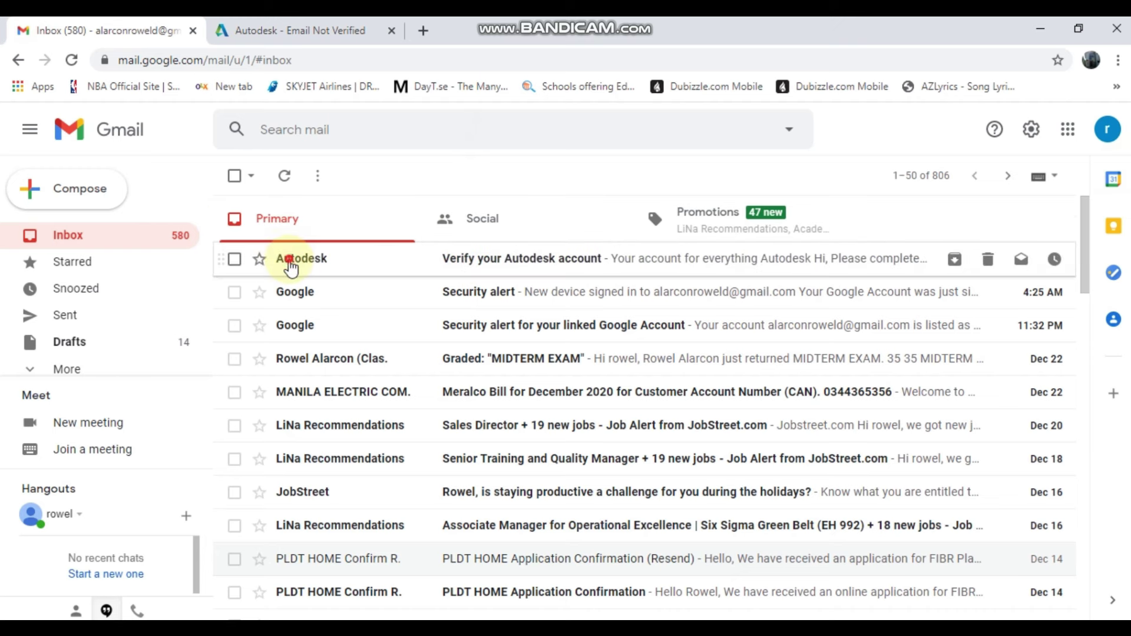
pyautogui.click(321, 259)
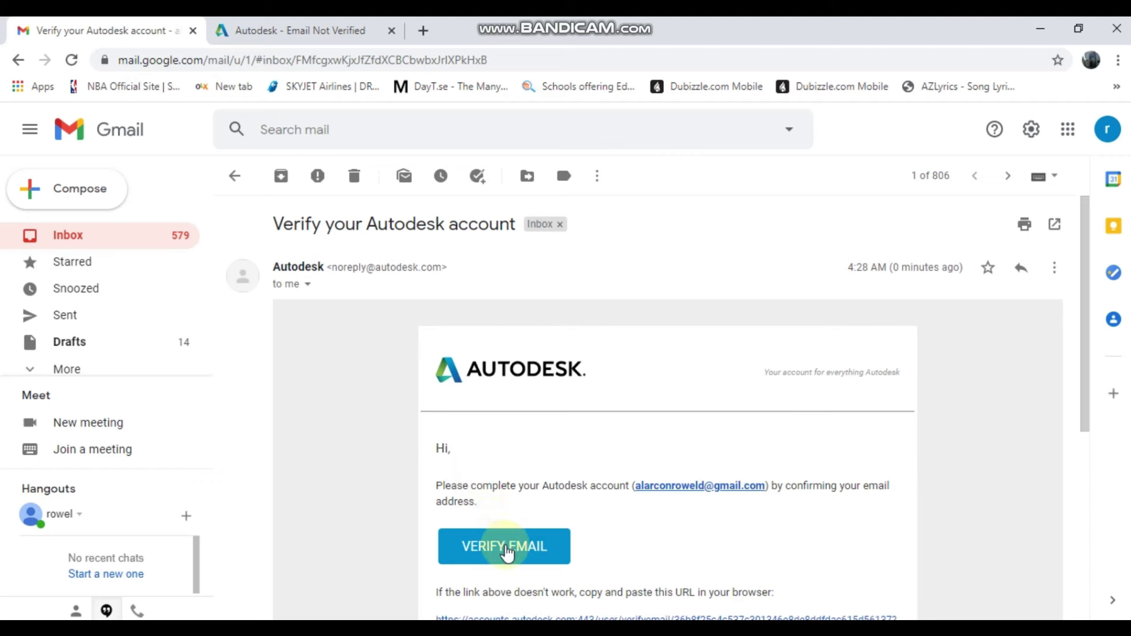
pyautogui.click(505, 547)
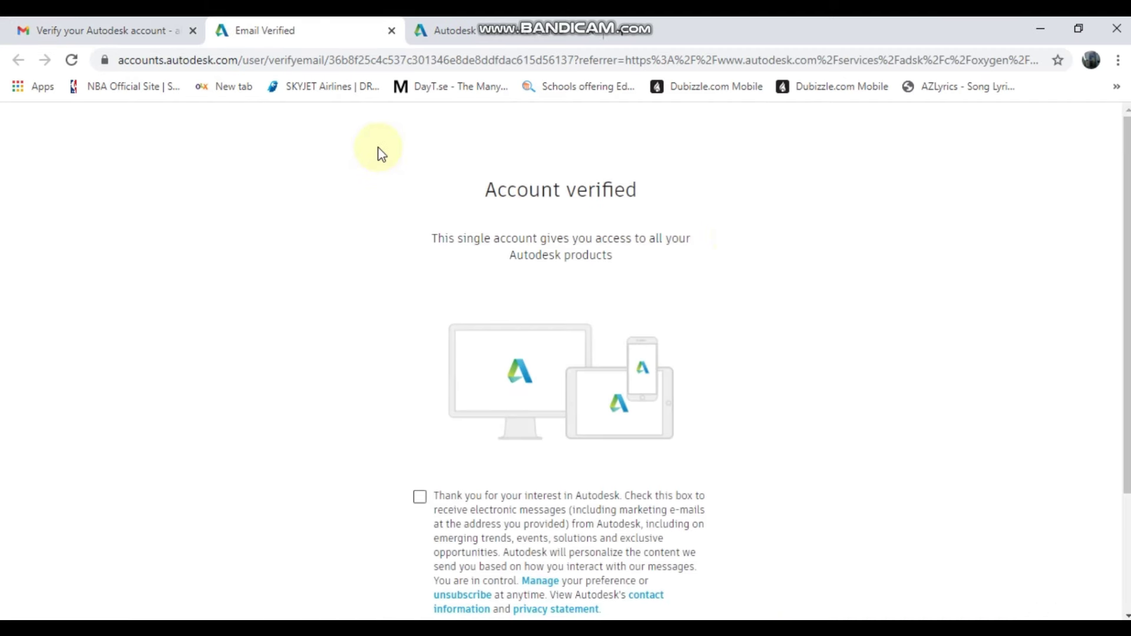
# - Opt in to Autodesk marketing messages and continue the account setup
pyautogui.scroll(-2, 594, 363)
pyautogui.click(420, 336)
pyautogui.click(503, 510)
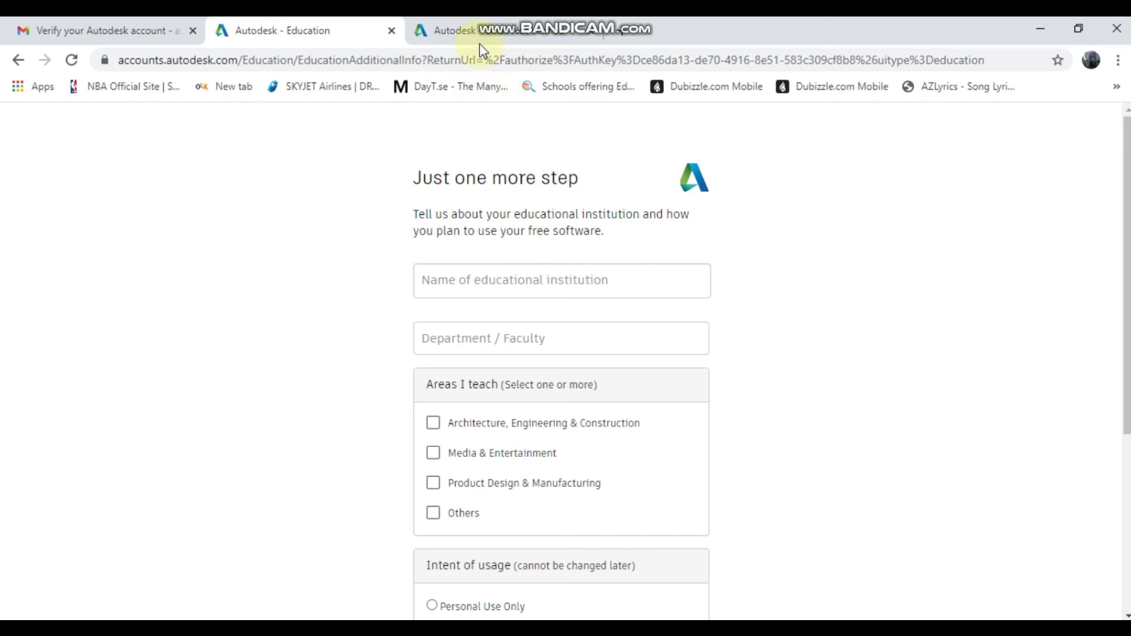
# - Submit Quezon City University, the department and Architecture, Engineering & Construction as institution details
pyautogui.click(463, 285)
pyautogui.write('Quezon')
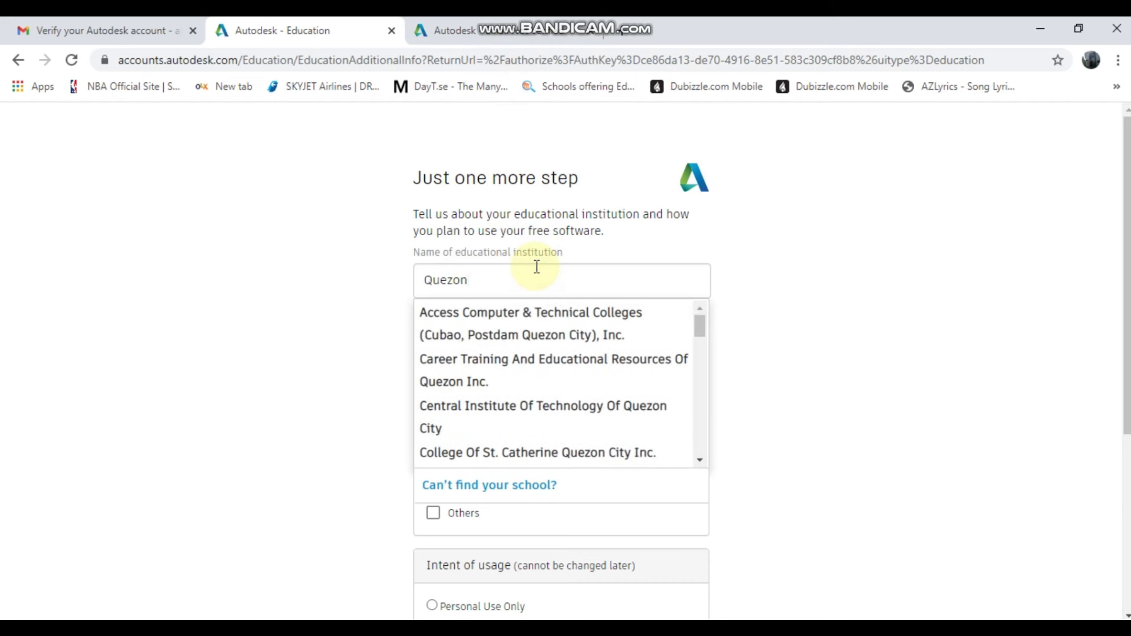
pyautogui.write(' City Un')
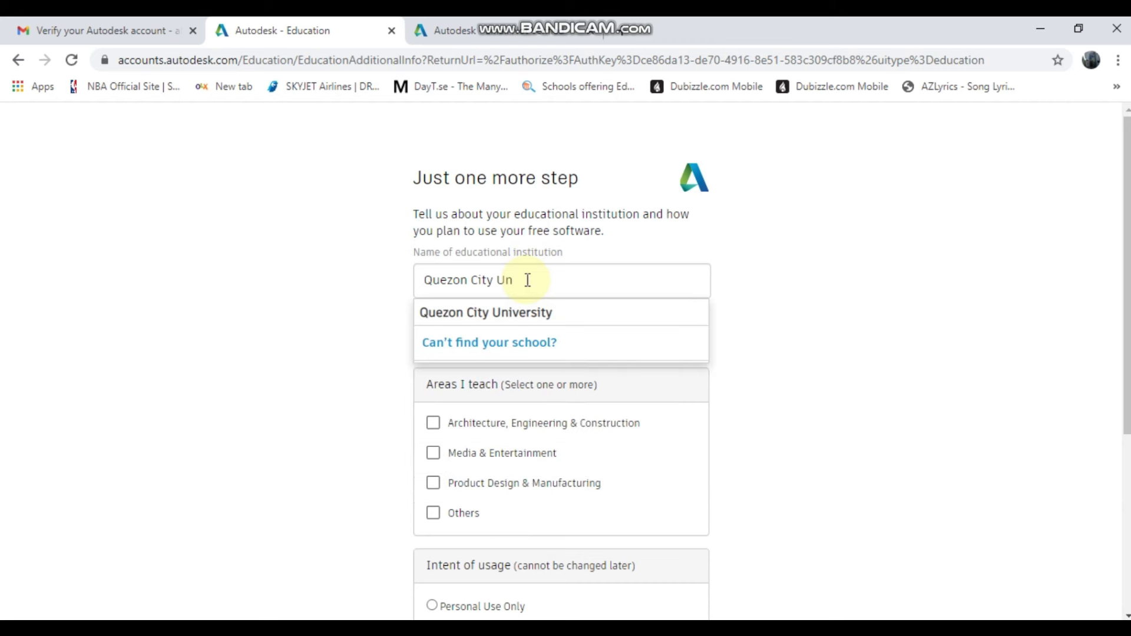
pyautogui.click(527, 313)
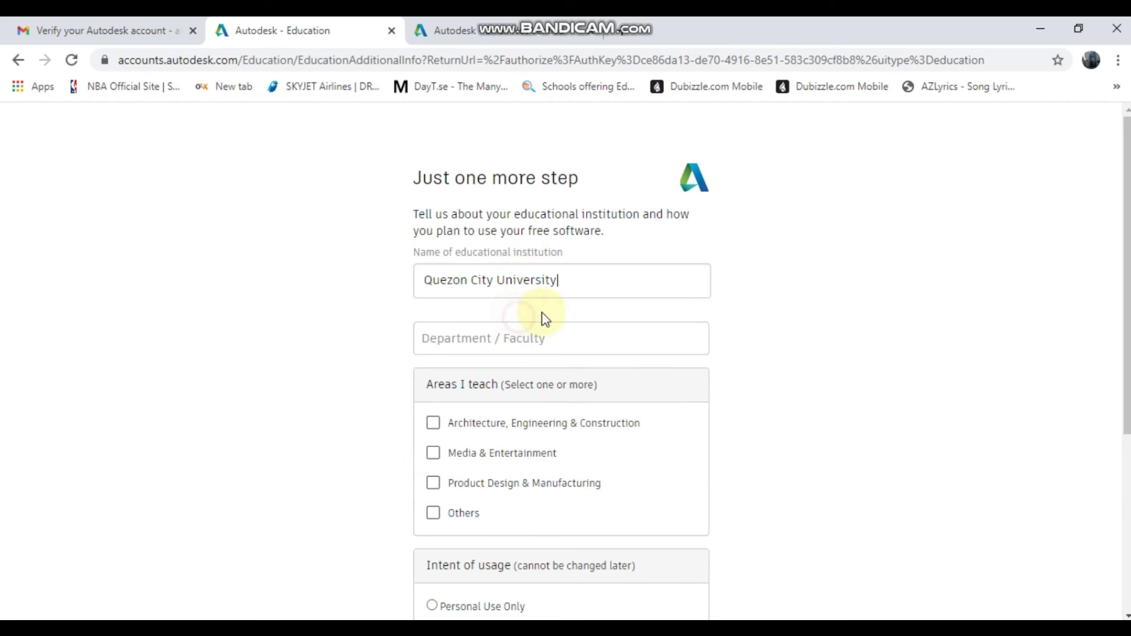
pyautogui.click(501, 348)
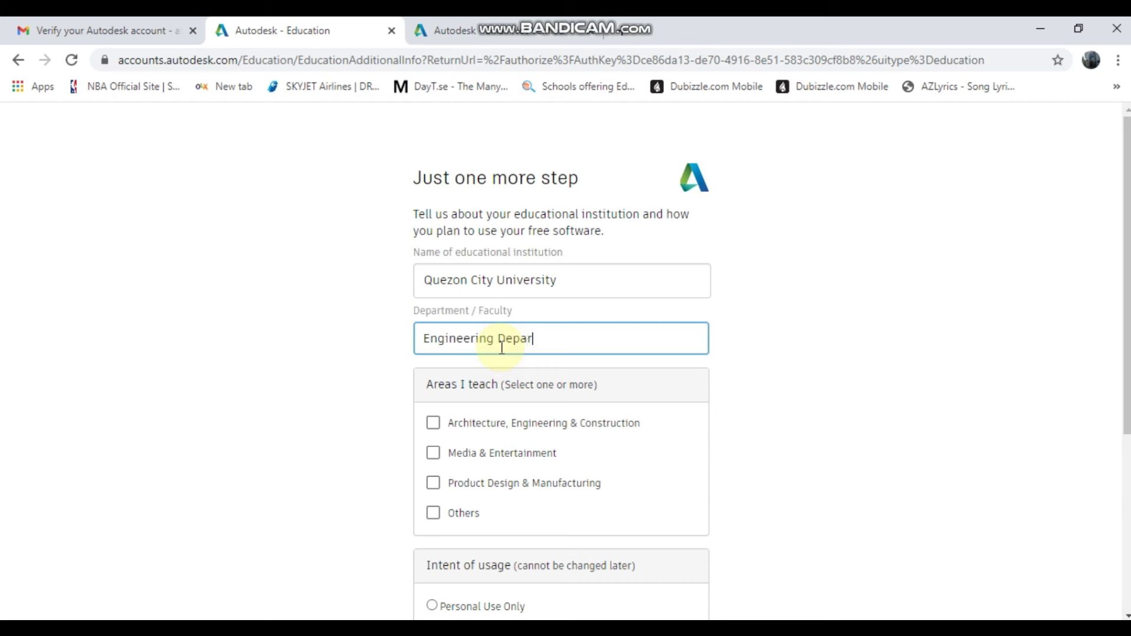
pyautogui.write('ent')
pyautogui.click(434, 424)
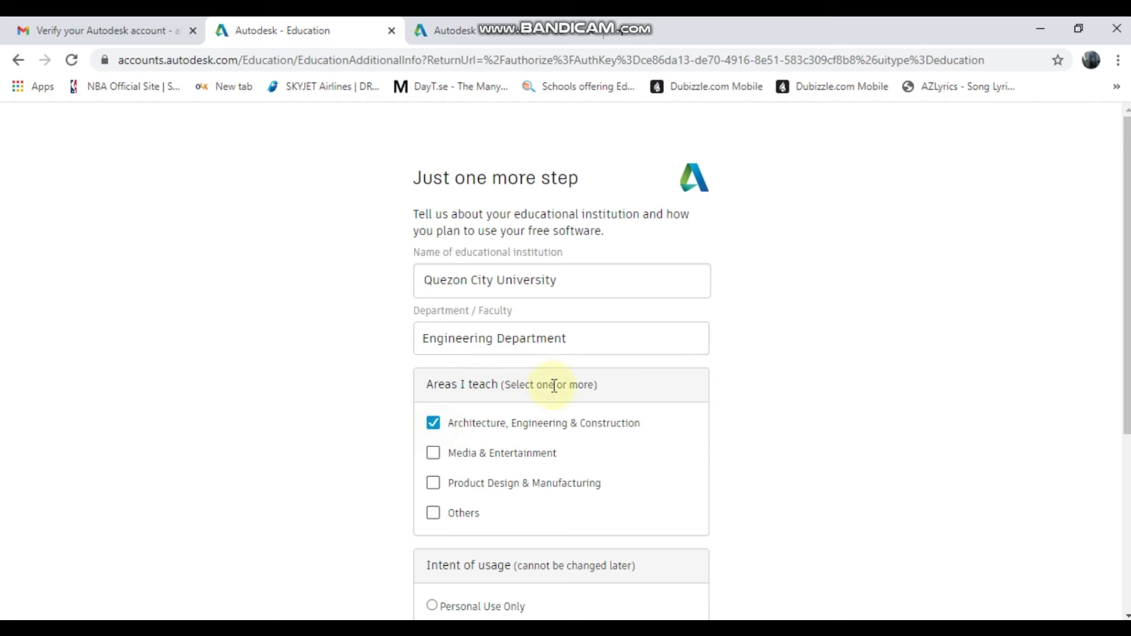
pyautogui.scroll(-3, 545, 470)
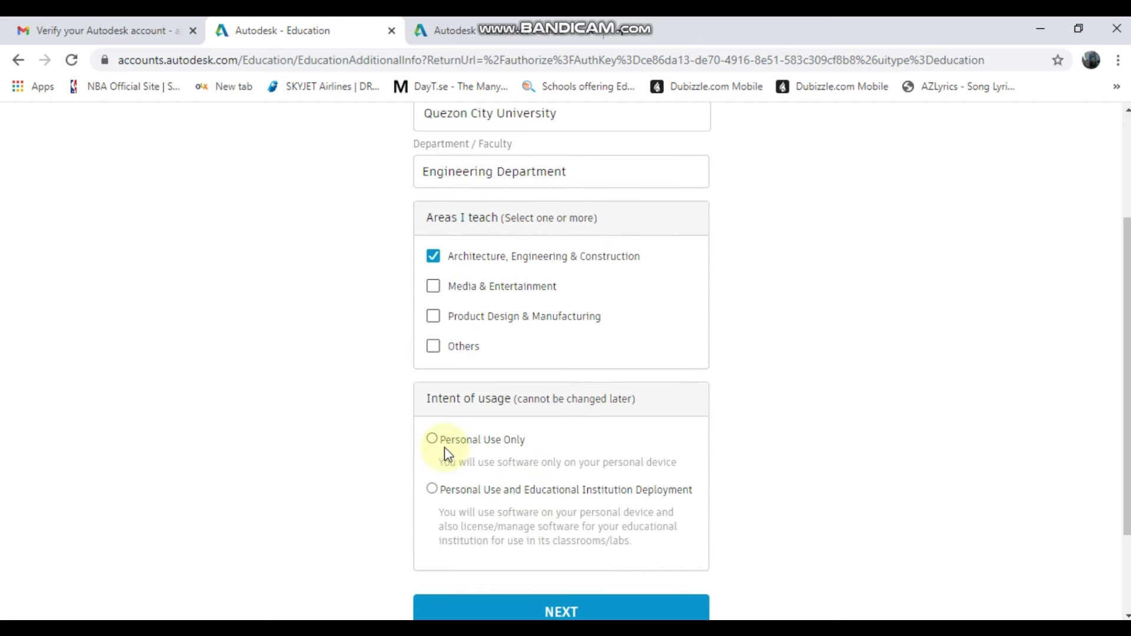
pyautogui.scroll(-2, 434, 445)
pyautogui.click(443, 326)
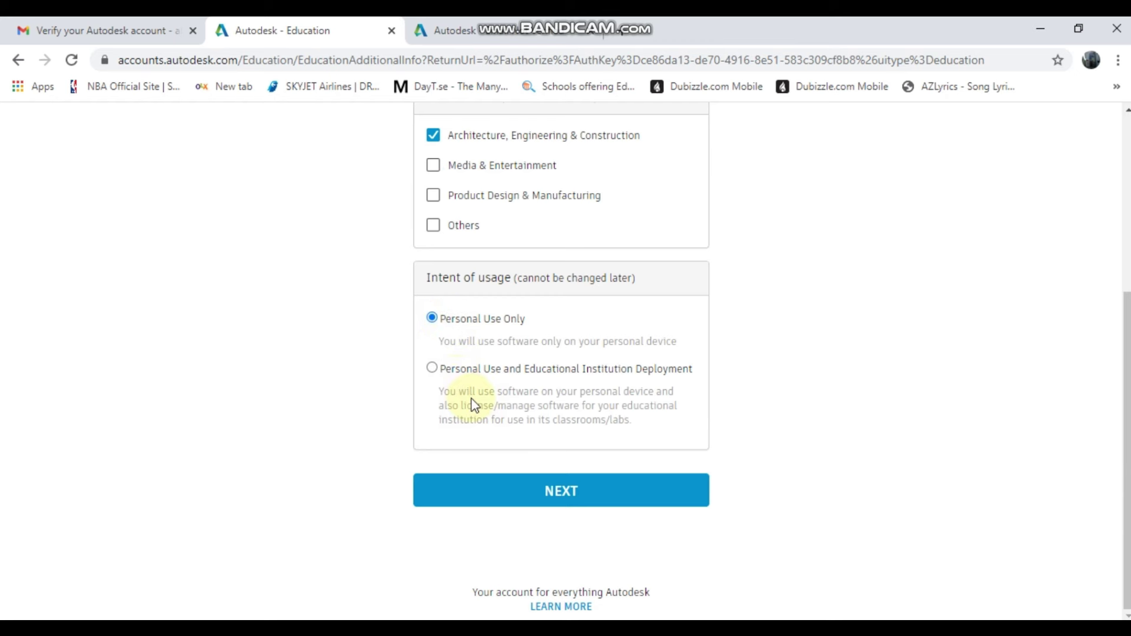
pyautogui.click(489, 511)
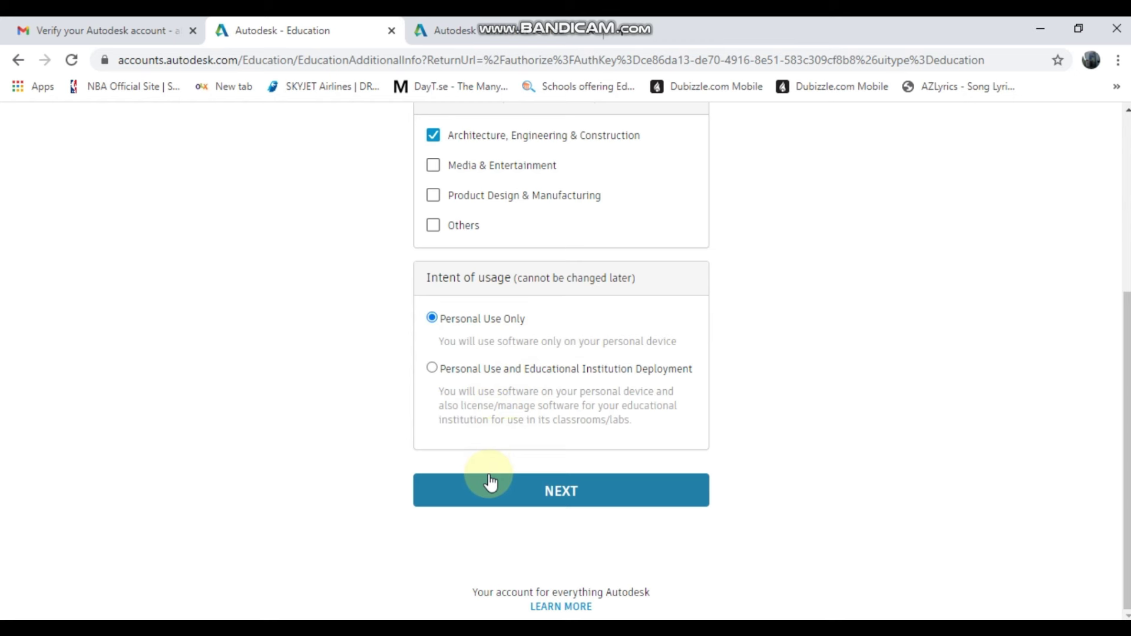
# - Save the education profile with Personal Use Only as usage intent
pyautogui.click(434, 371)
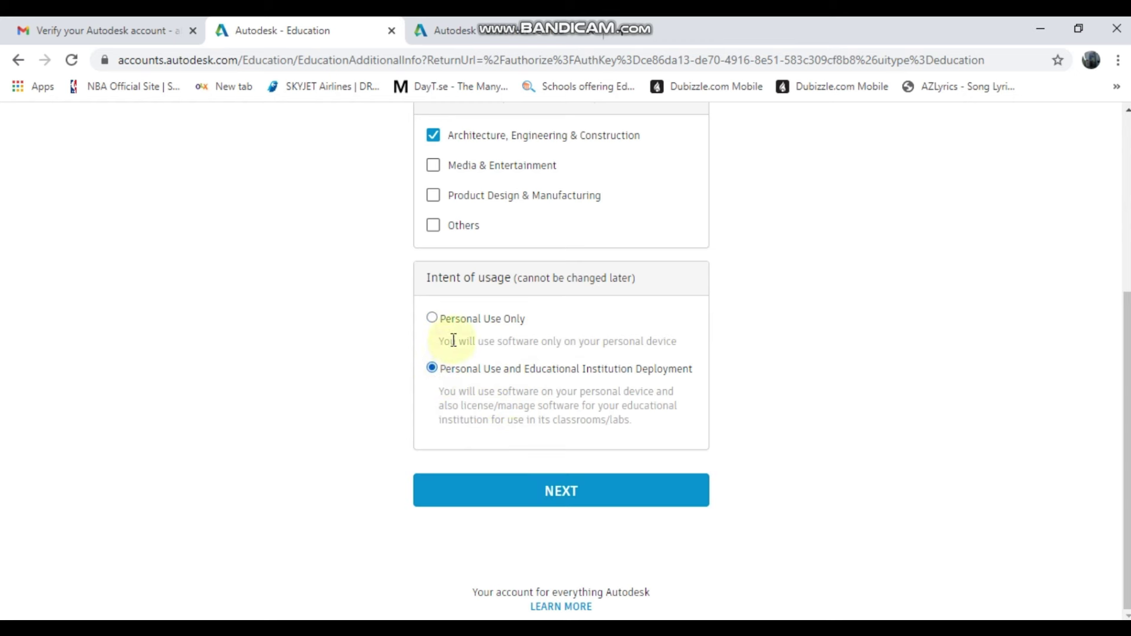
pyautogui.click(439, 324)
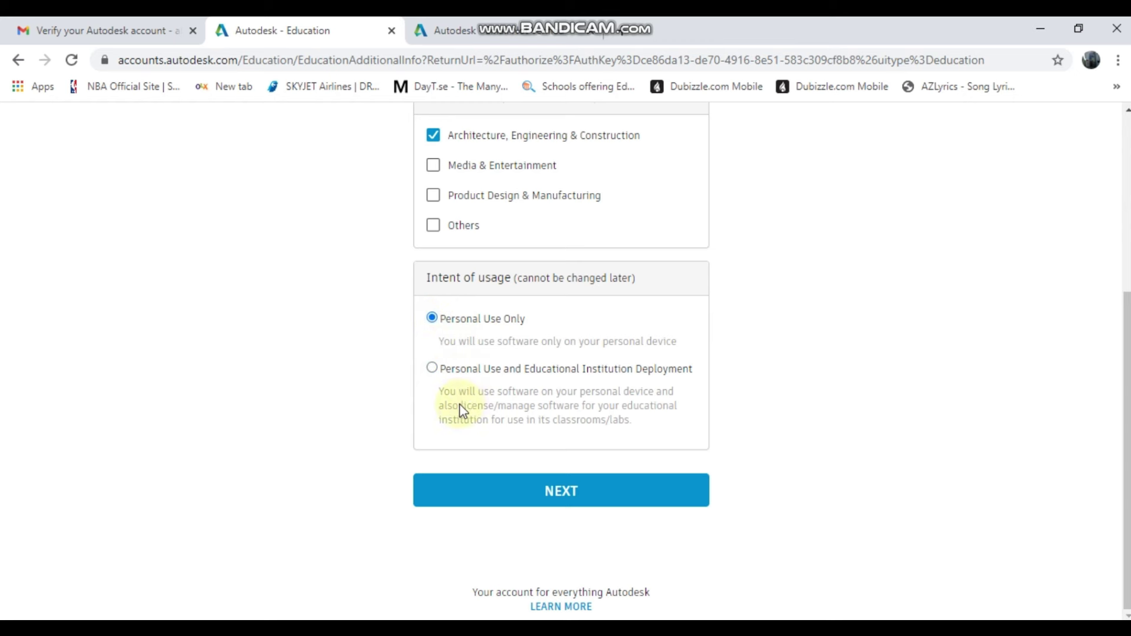
pyautogui.click(467, 491)
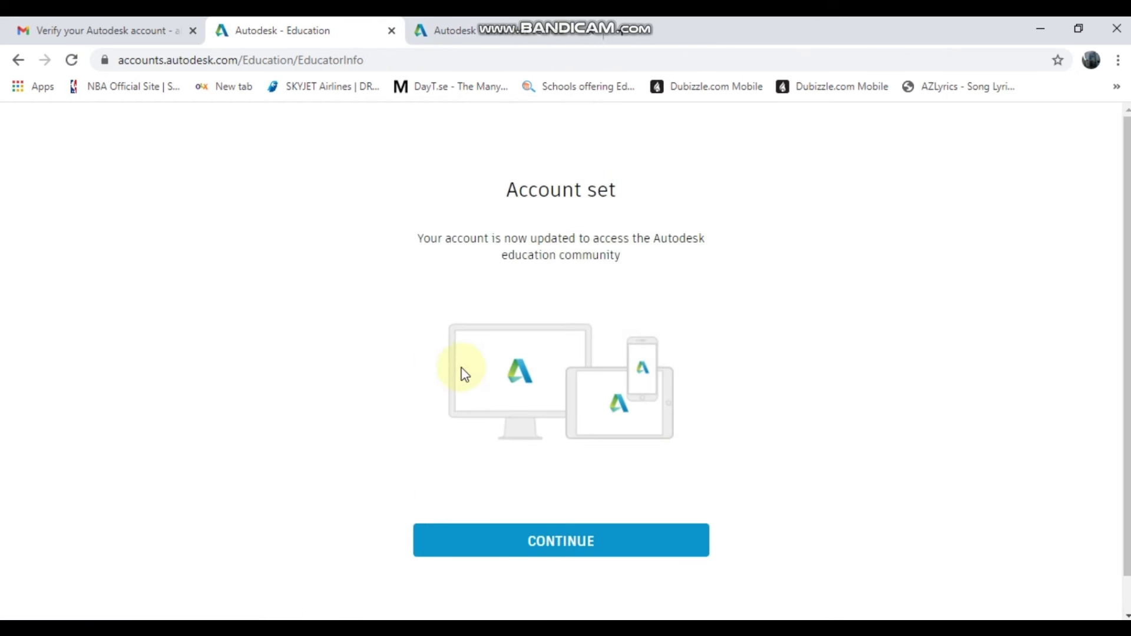
# - Sign in to the Autodesk account with its e-mail and password
pyautogui.click(515, 542)
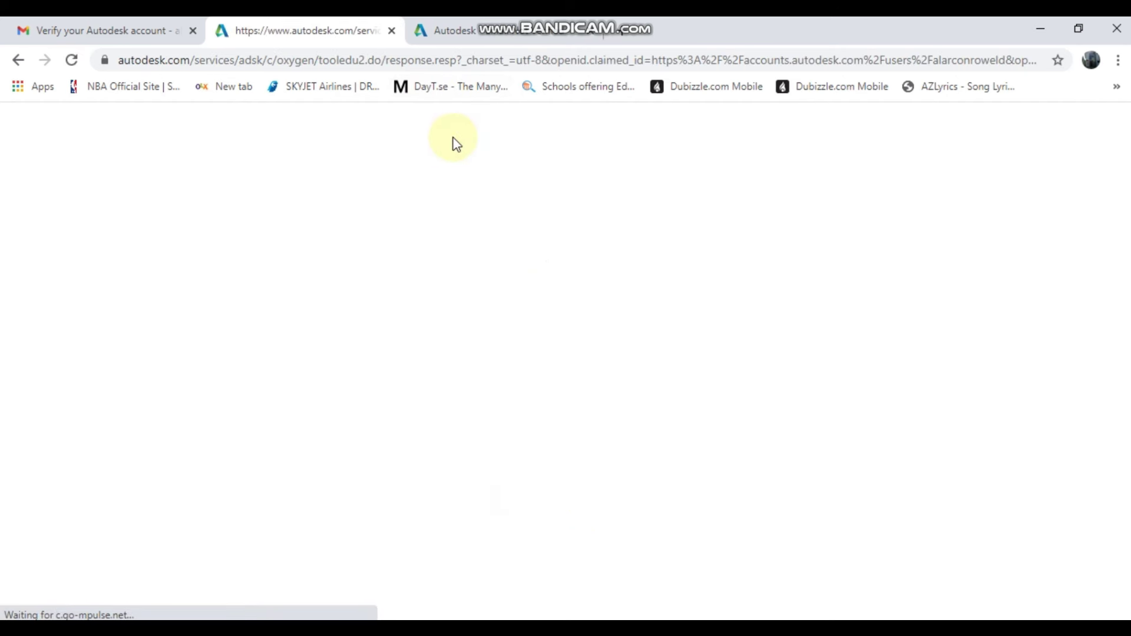
pyautogui.click(466, 257)
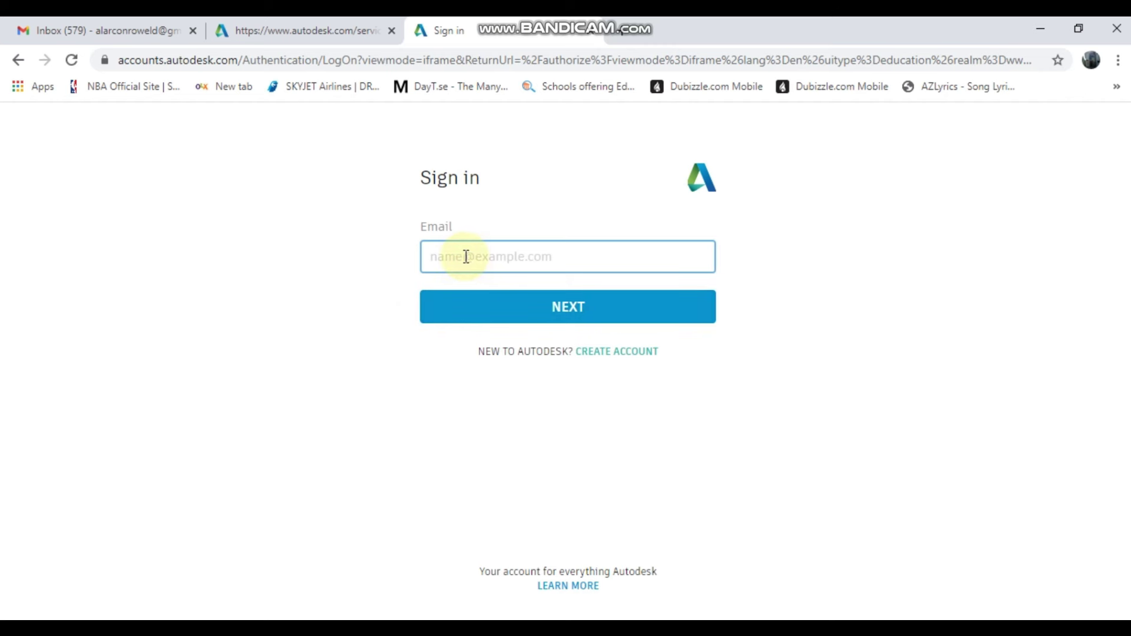
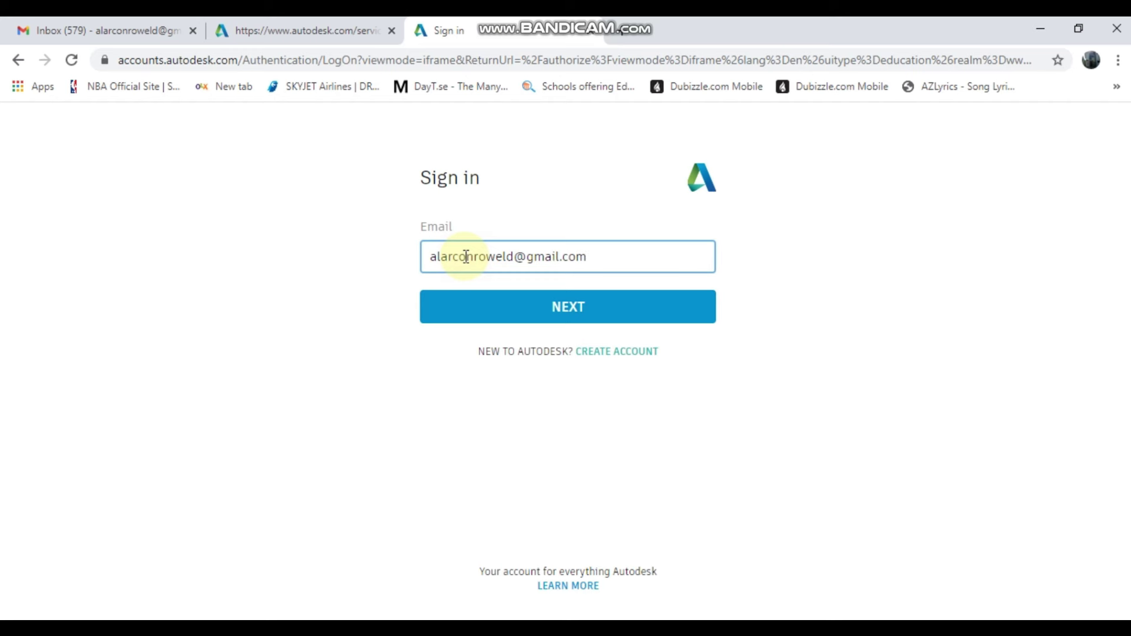
pyautogui.click(464, 304)
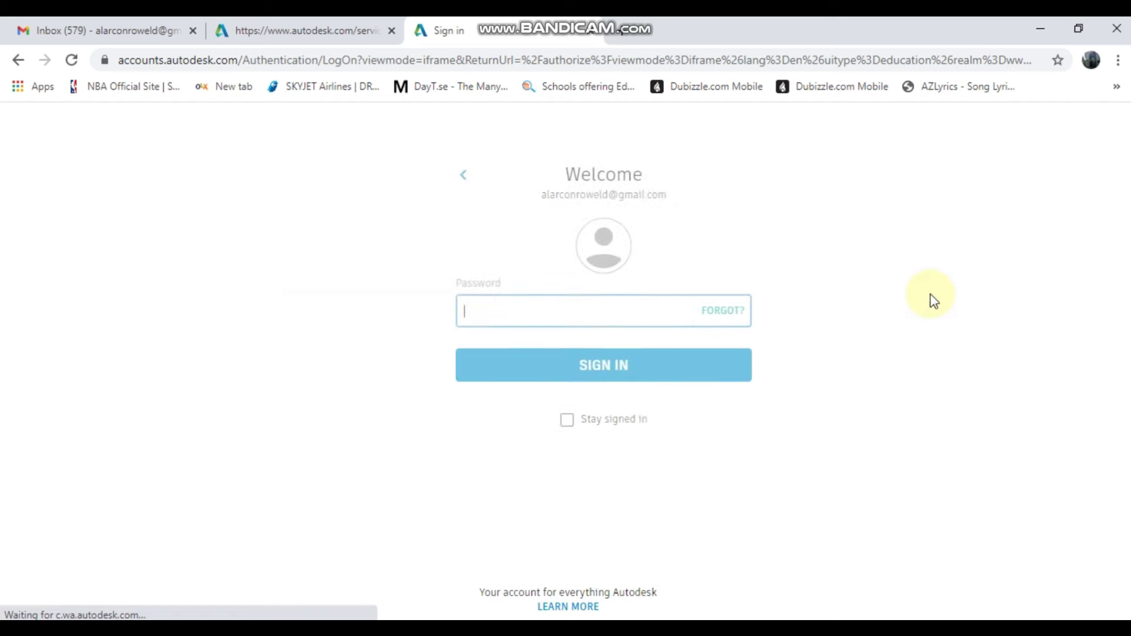
pyautogui.click(516, 322)
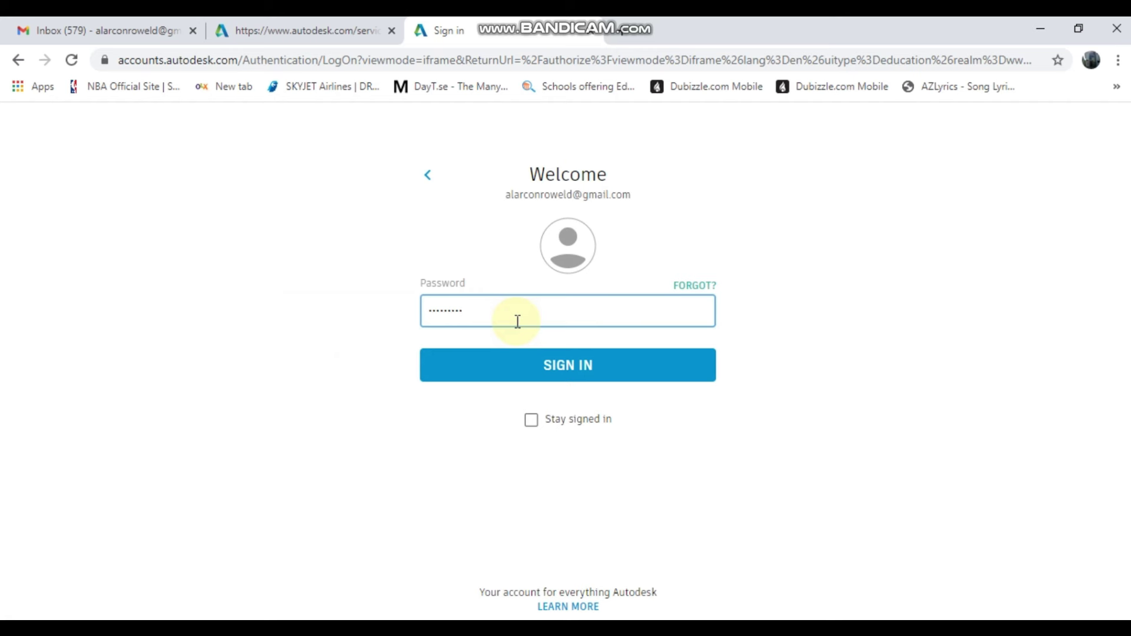
pyautogui.click(620, 377)
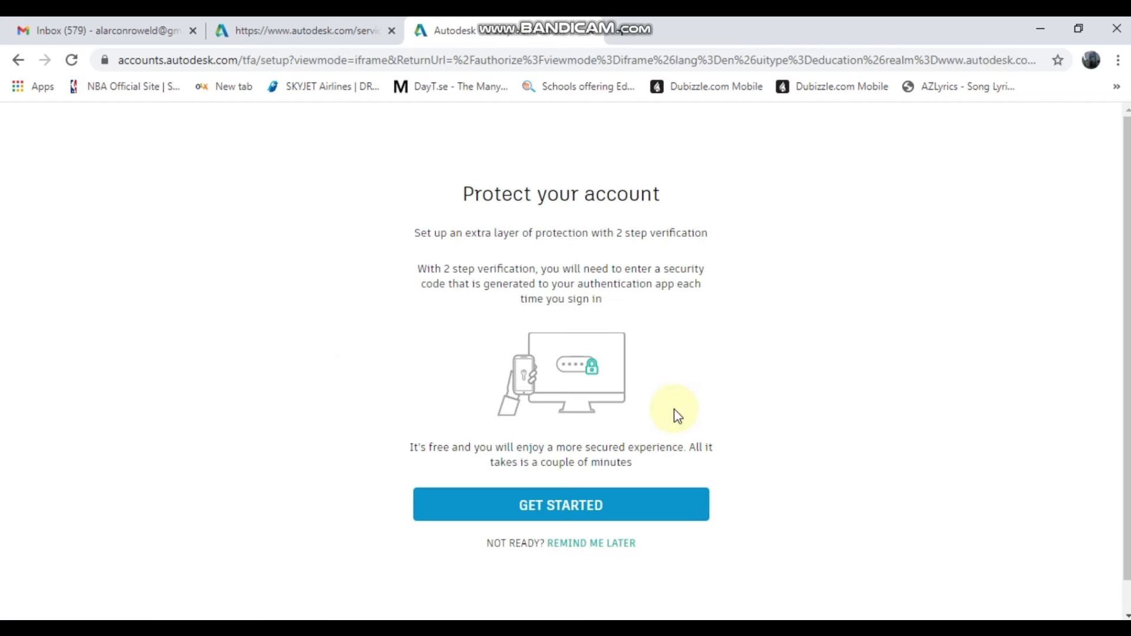
# - Postpone two-step verification with Remind Me Later and sign in again
pyautogui.click(607, 544)
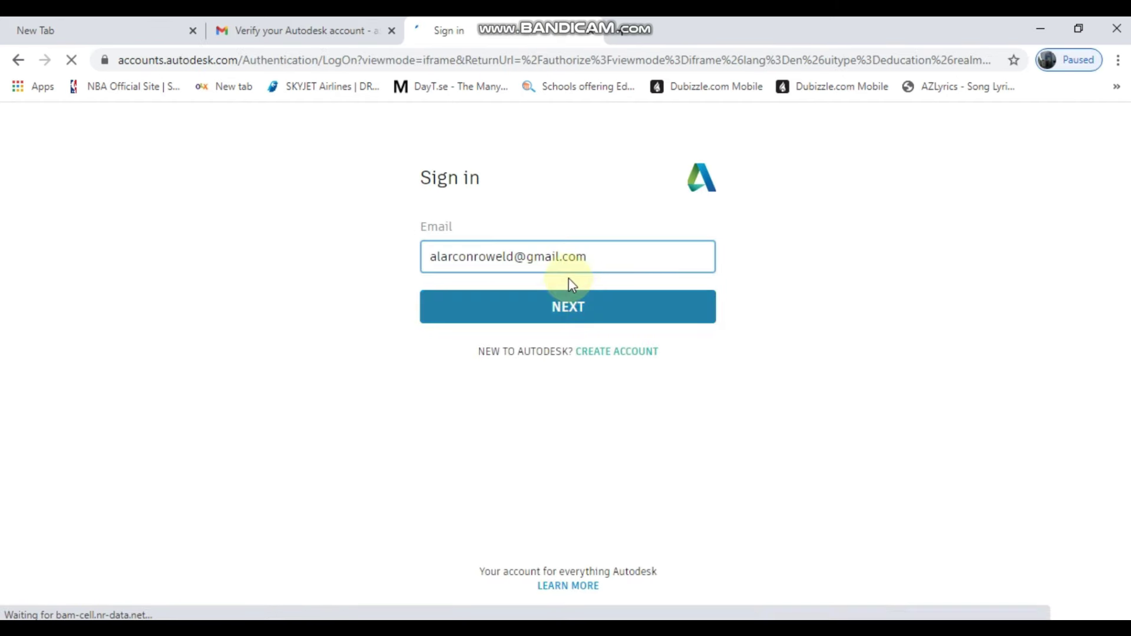
pyautogui.click(570, 306)
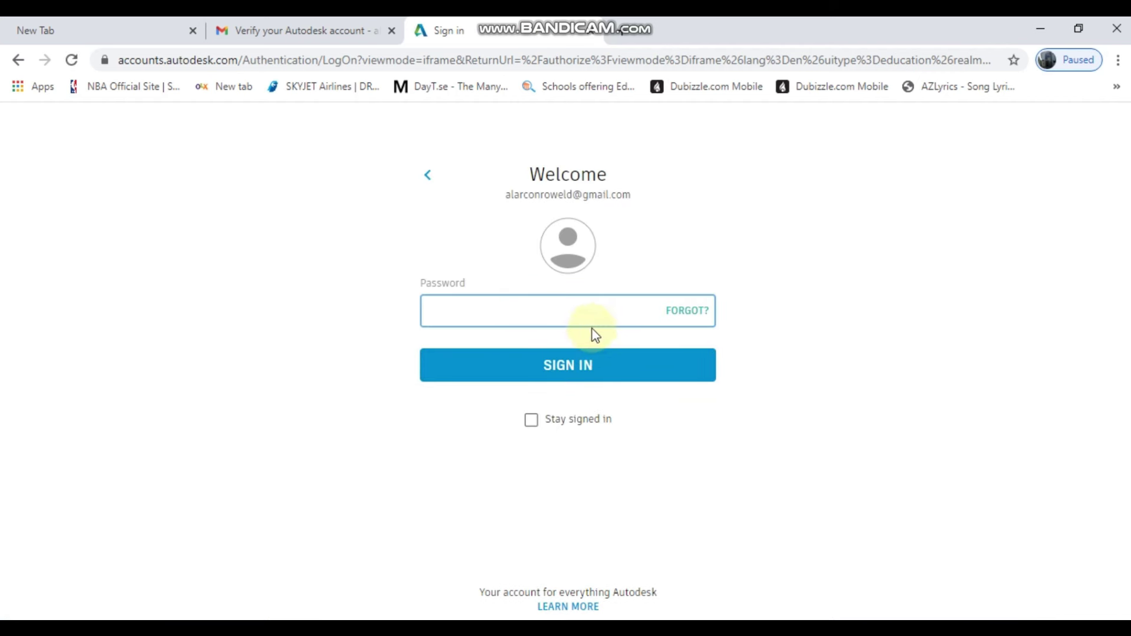
pyautogui.write('••')
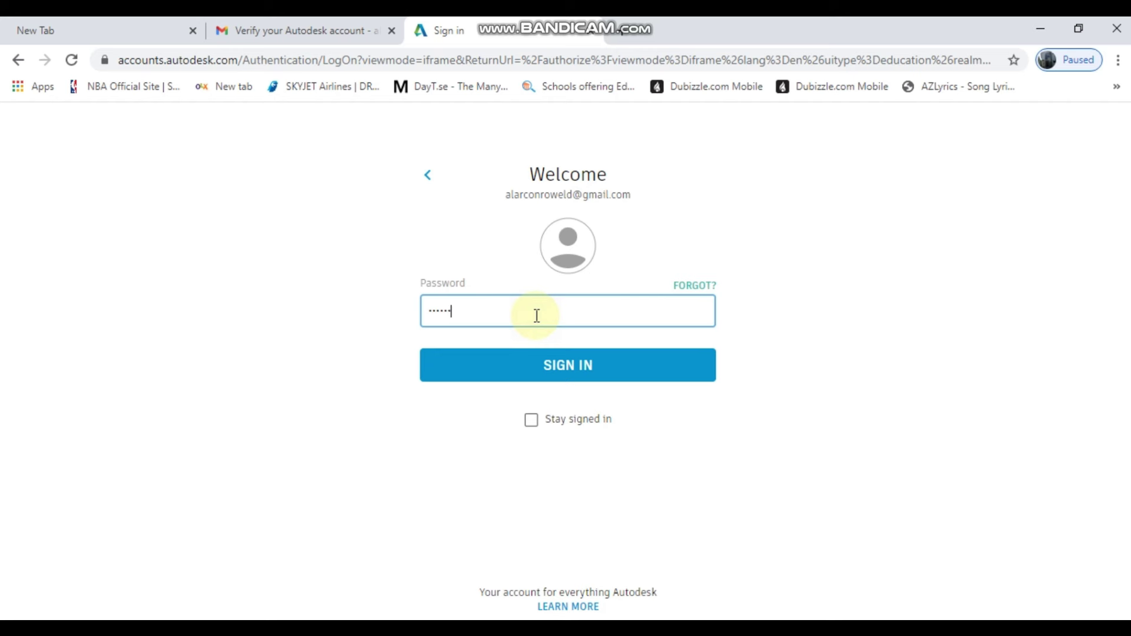
pyautogui.click(566, 365)
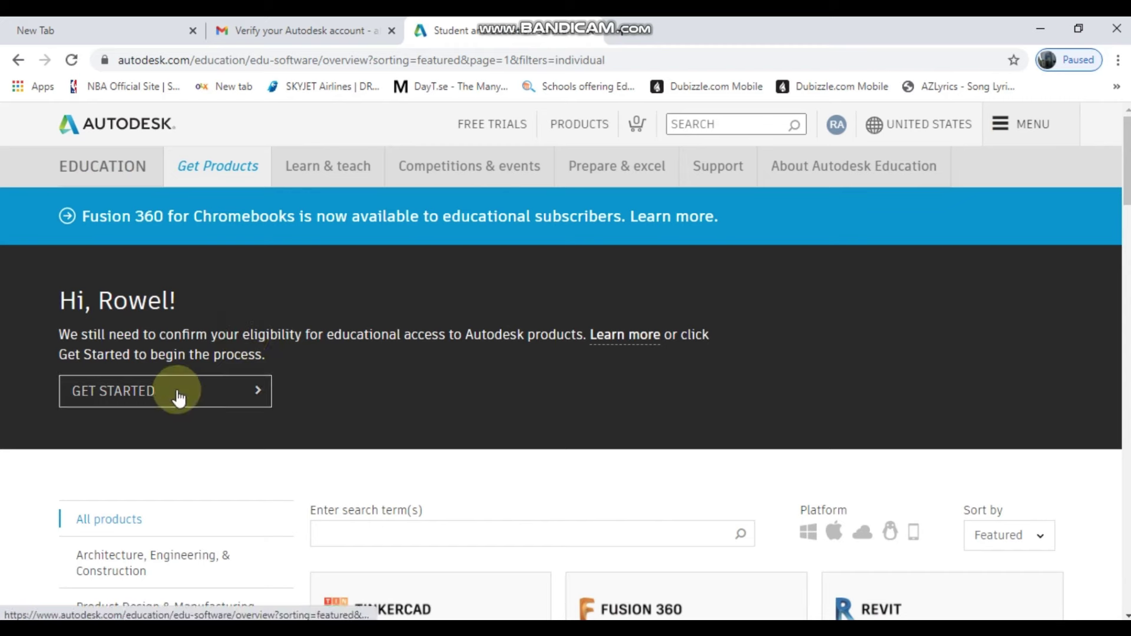
# - Attach IMG_20201223_231704.jpg from the Desktop as eligibility documentation
pyautogui.click(179, 396)
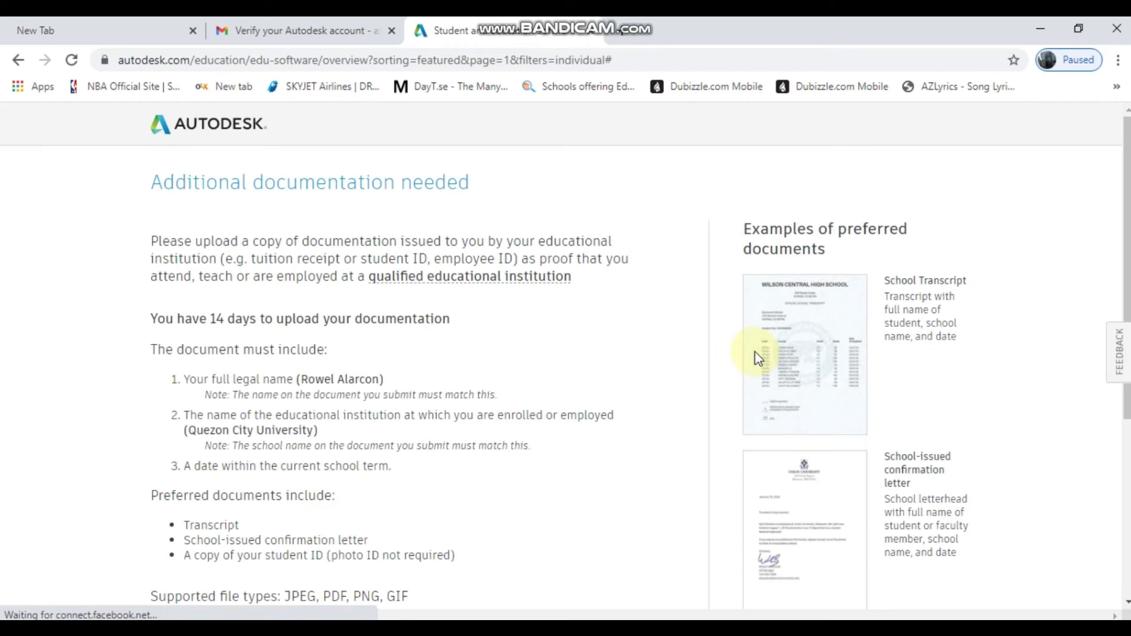
pyautogui.scroll(-1, 319, 341)
pyautogui.scroll(-3, 318, 342)
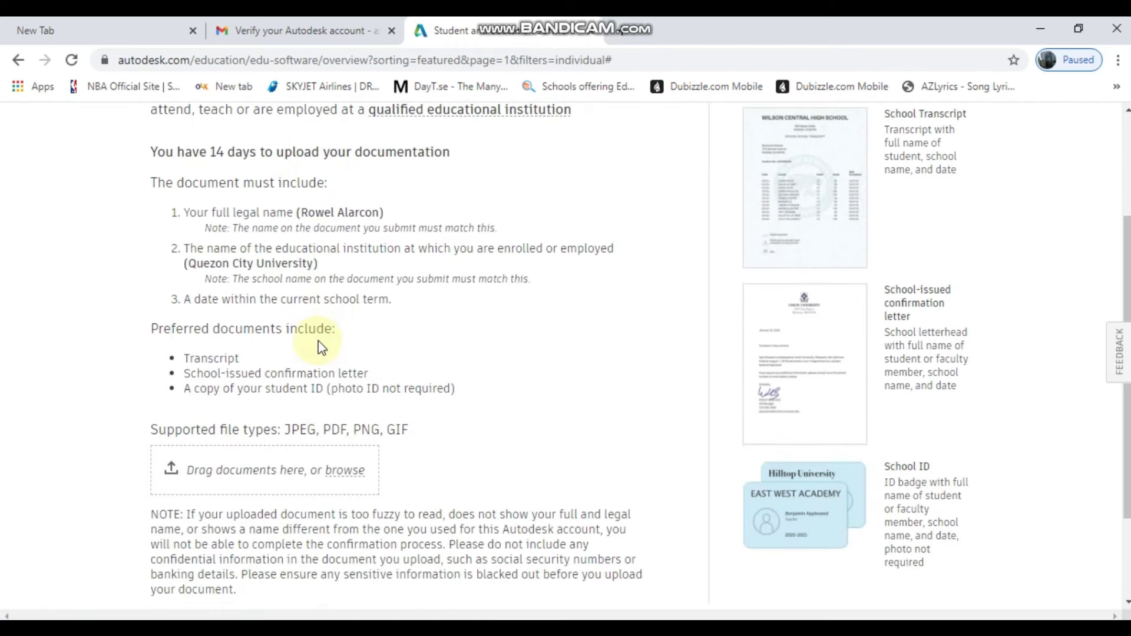
pyautogui.click(277, 469)
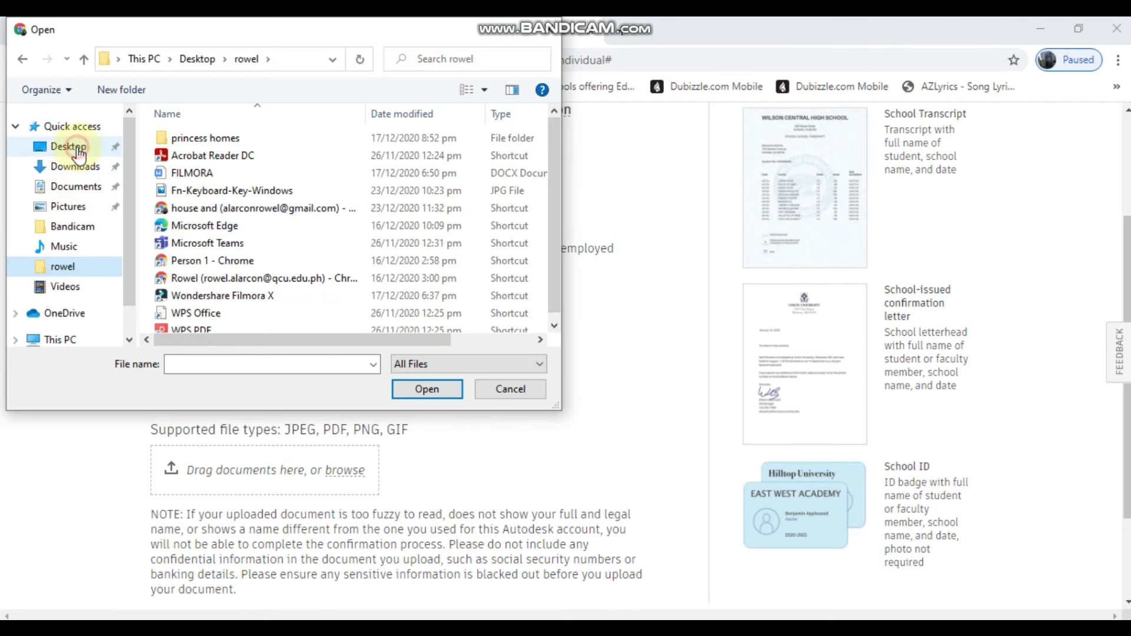
pyautogui.click(77, 152)
pyautogui.click(414, 146)
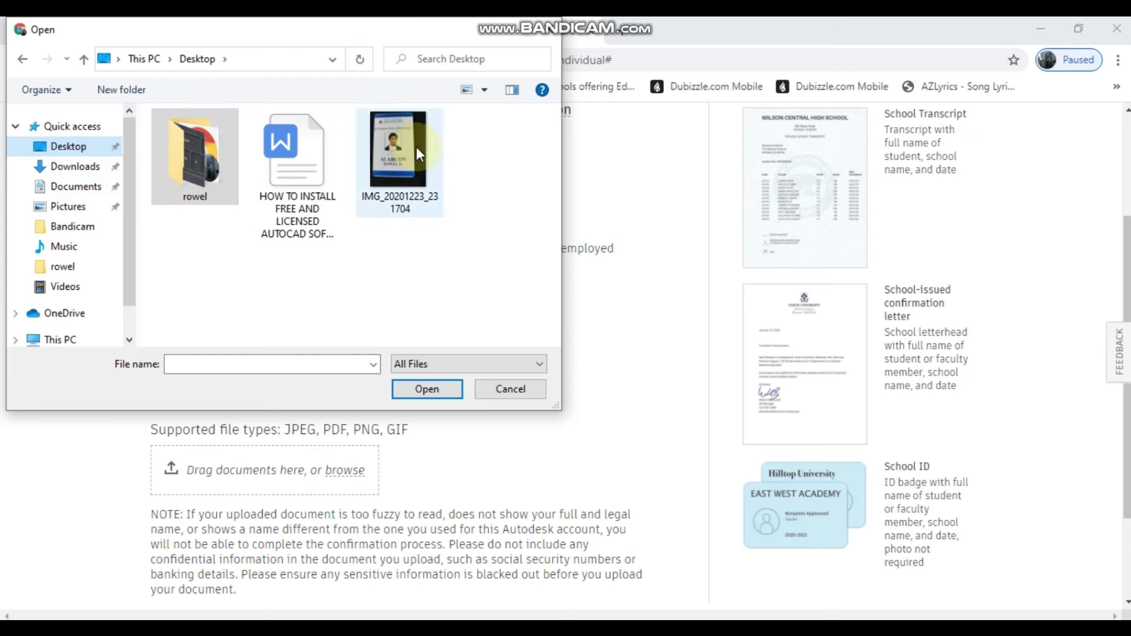
pyautogui.click(419, 390)
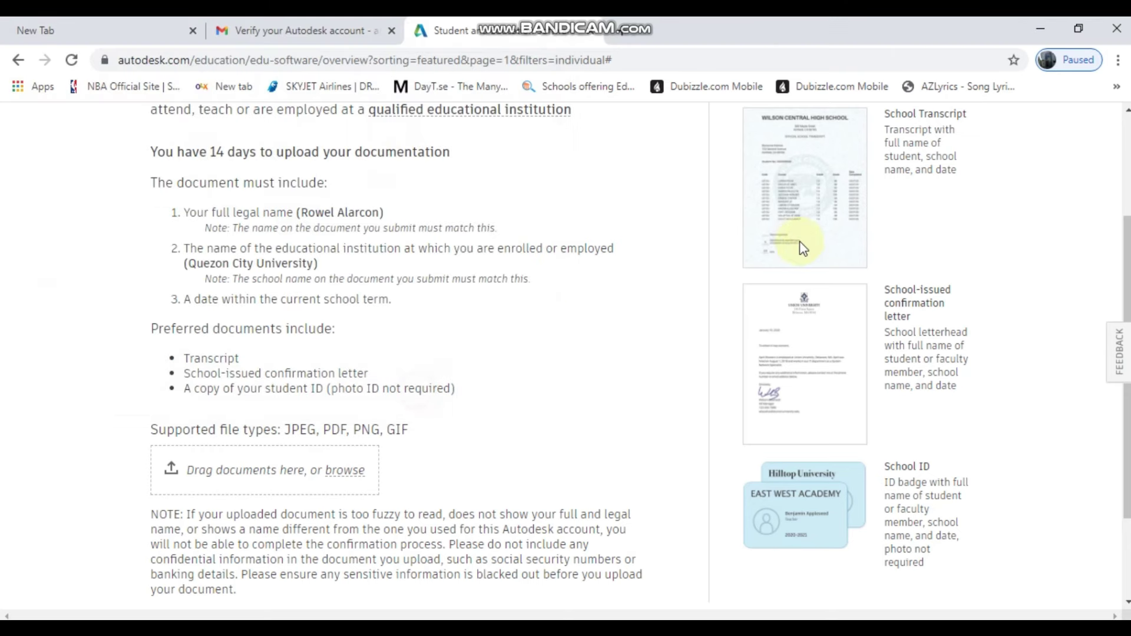
# - Submit the documentation for verification and close the thank-you page
pyautogui.scroll(-3, 803, 322)
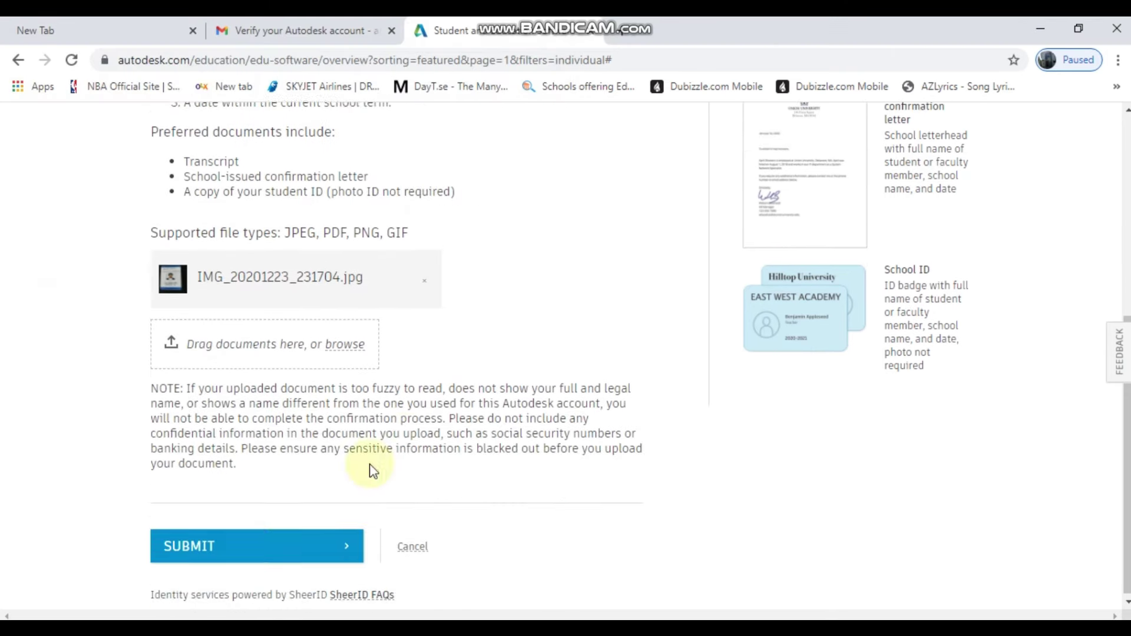
pyautogui.click(269, 542)
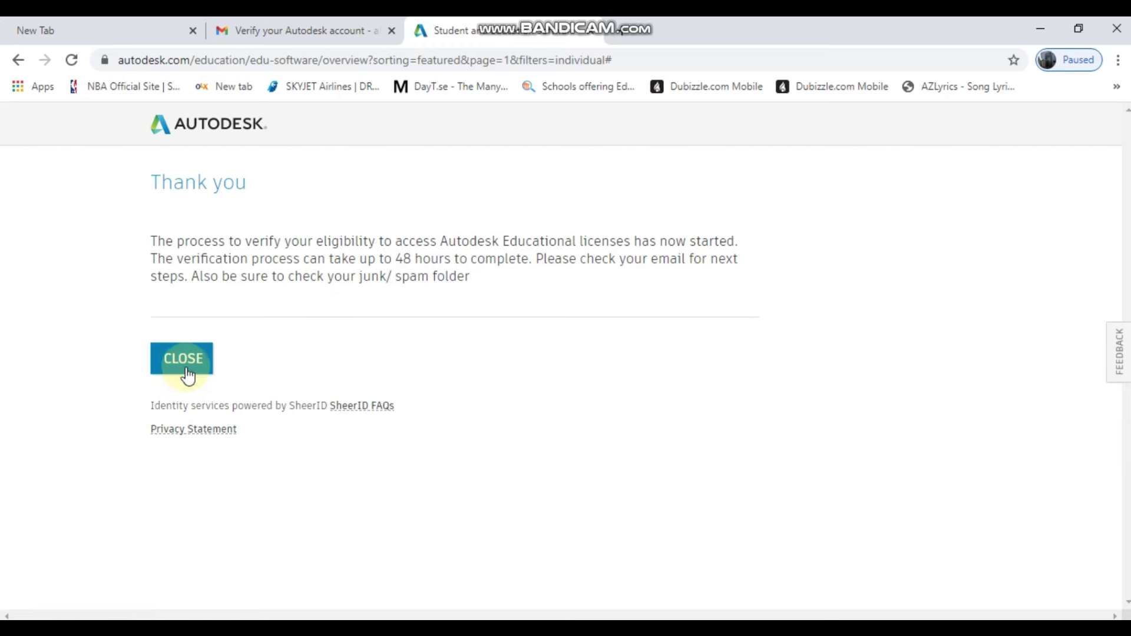
pyautogui.click(186, 371)
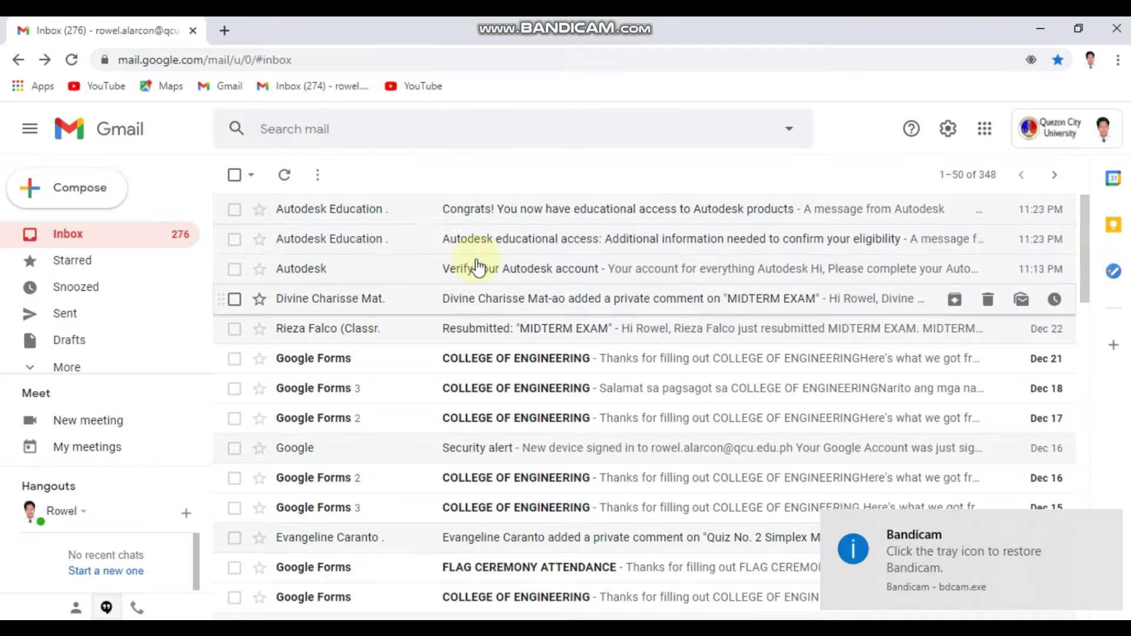
# - Follow Get Products in the 'Congrats! You now have educational access' email
pyautogui.click(421, 210)
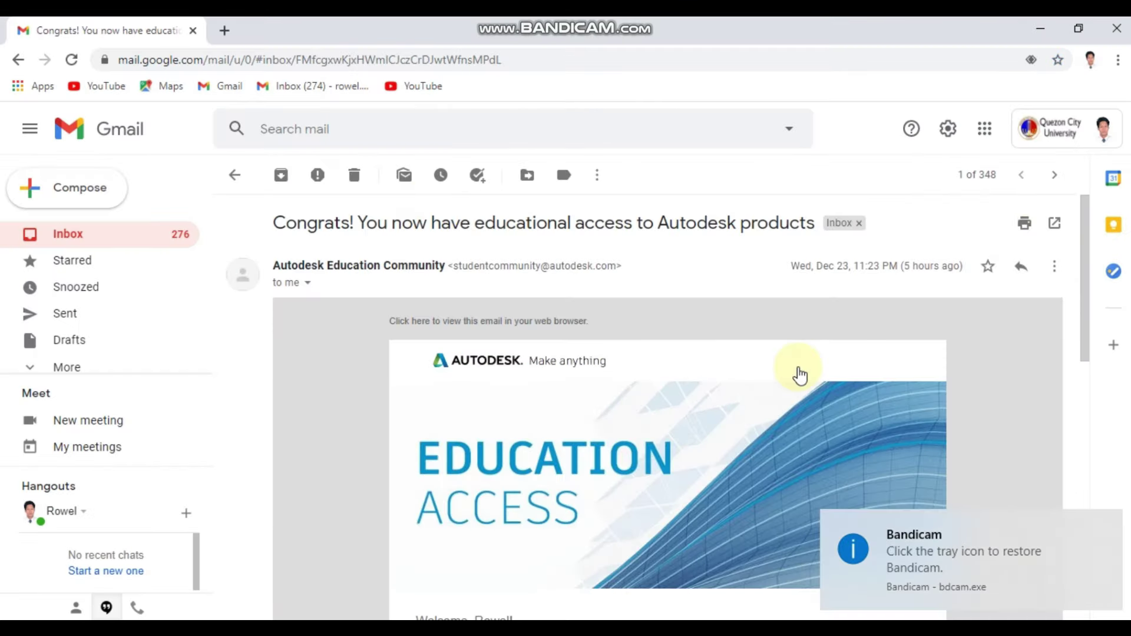
pyautogui.scroll(-1, 803, 454)
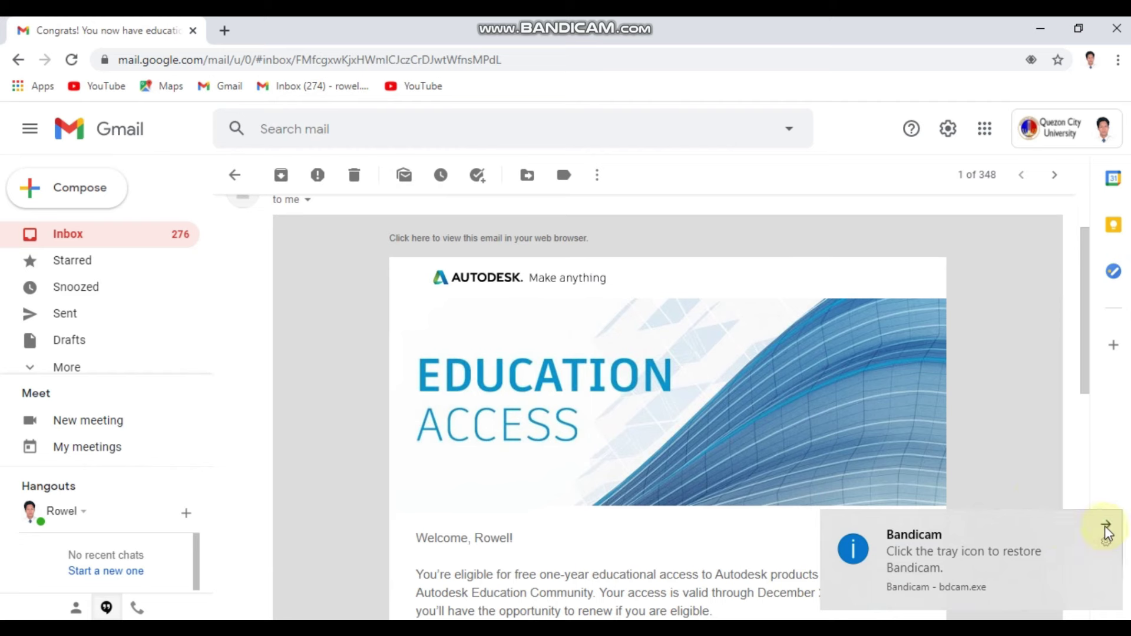
pyautogui.click(1107, 526)
pyautogui.scroll(-3, 576, 373)
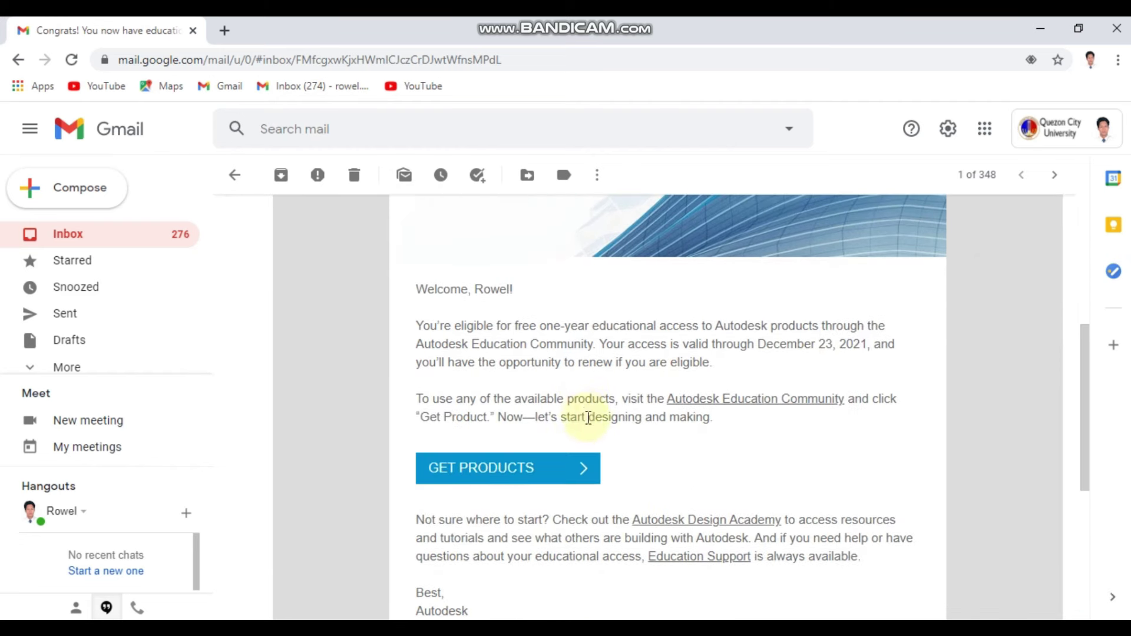
pyautogui.scroll(-4, 588, 418)
pyautogui.scroll(3, 595, 465)
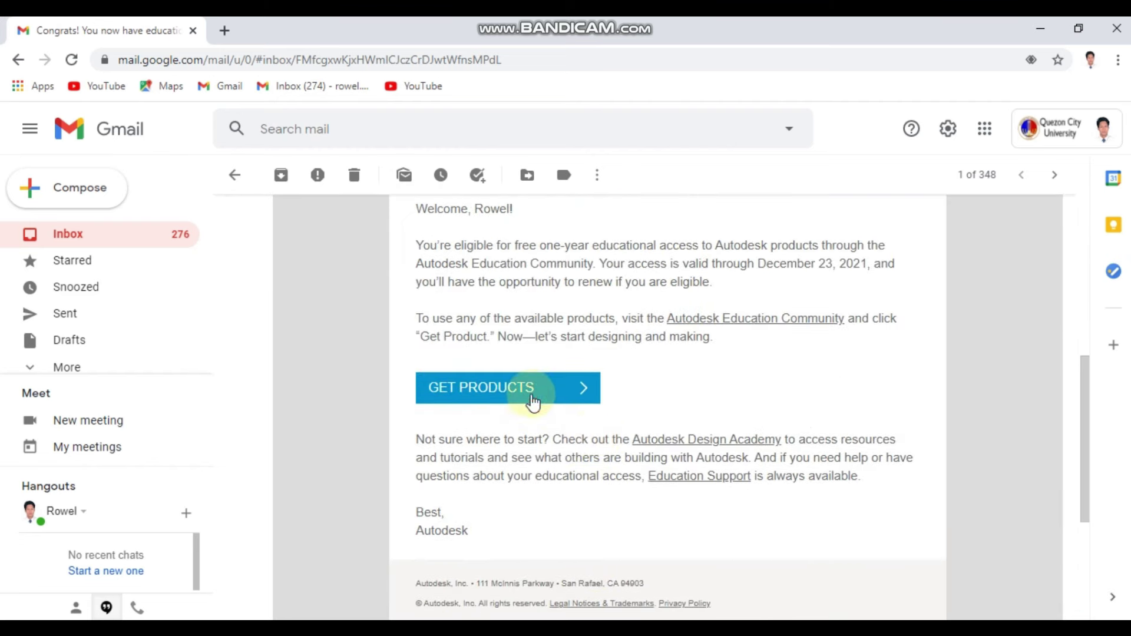
pyautogui.click(550, 384)
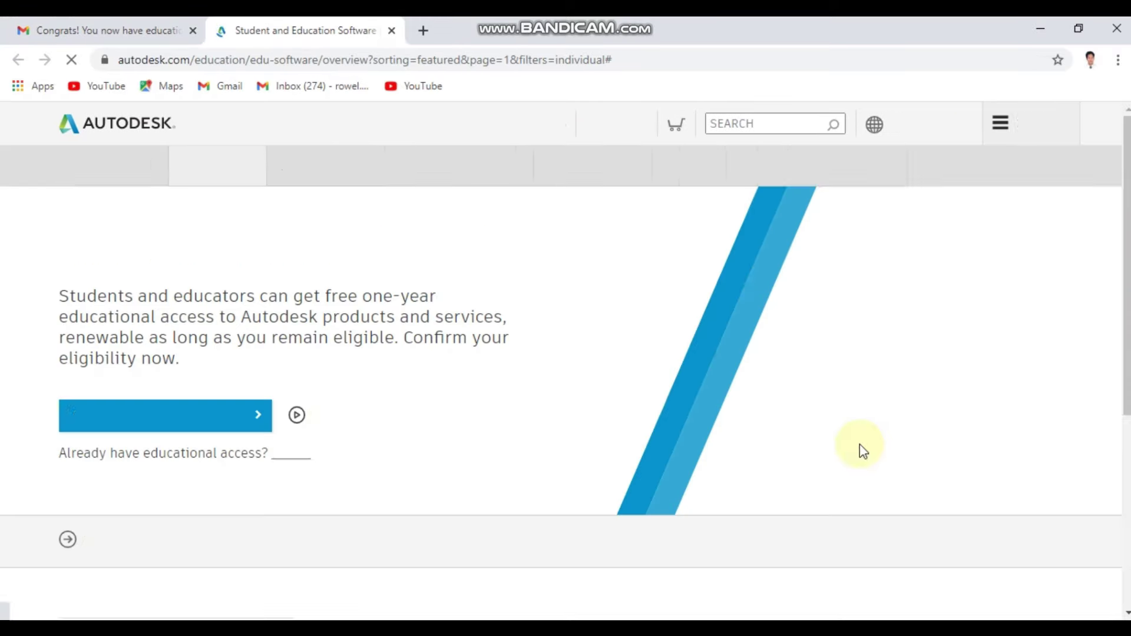
# - Start education benefits via Get Started and sign in with the school e-mail and password
pyautogui.scroll(-5, 277, 462)
pyautogui.scroll(3, 278, 461)
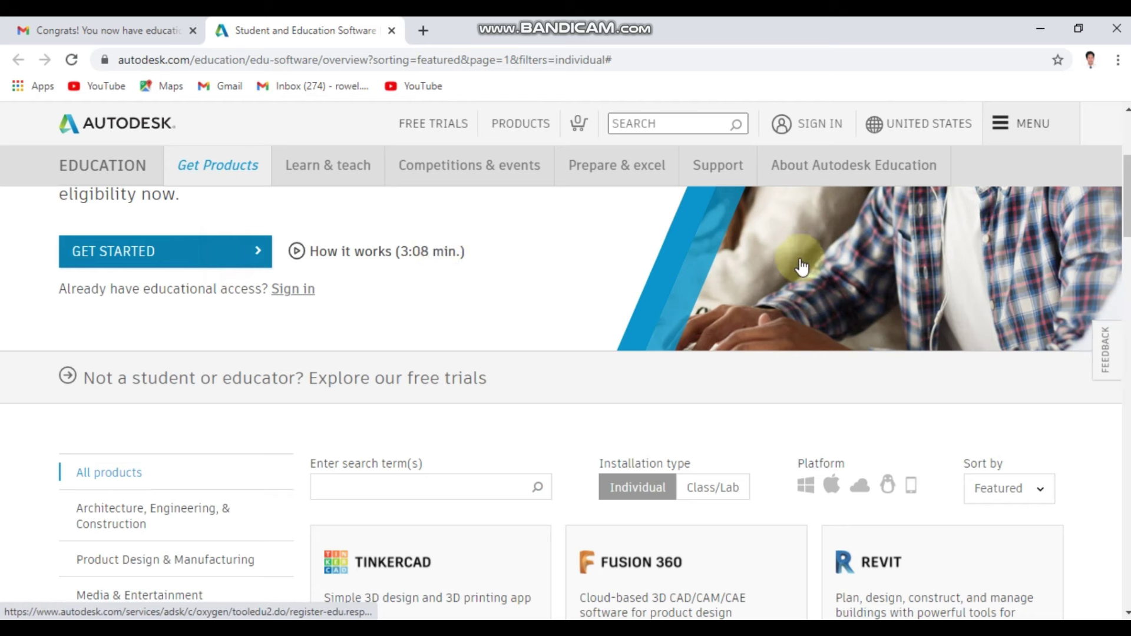
pyautogui.click(602, 378)
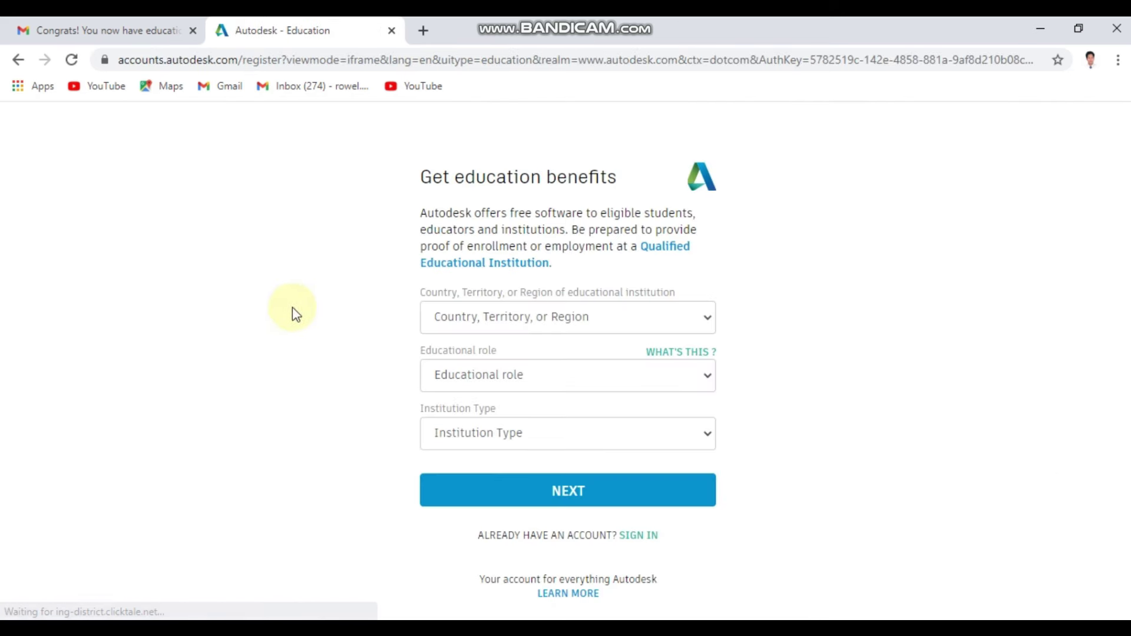
pyautogui.click(641, 537)
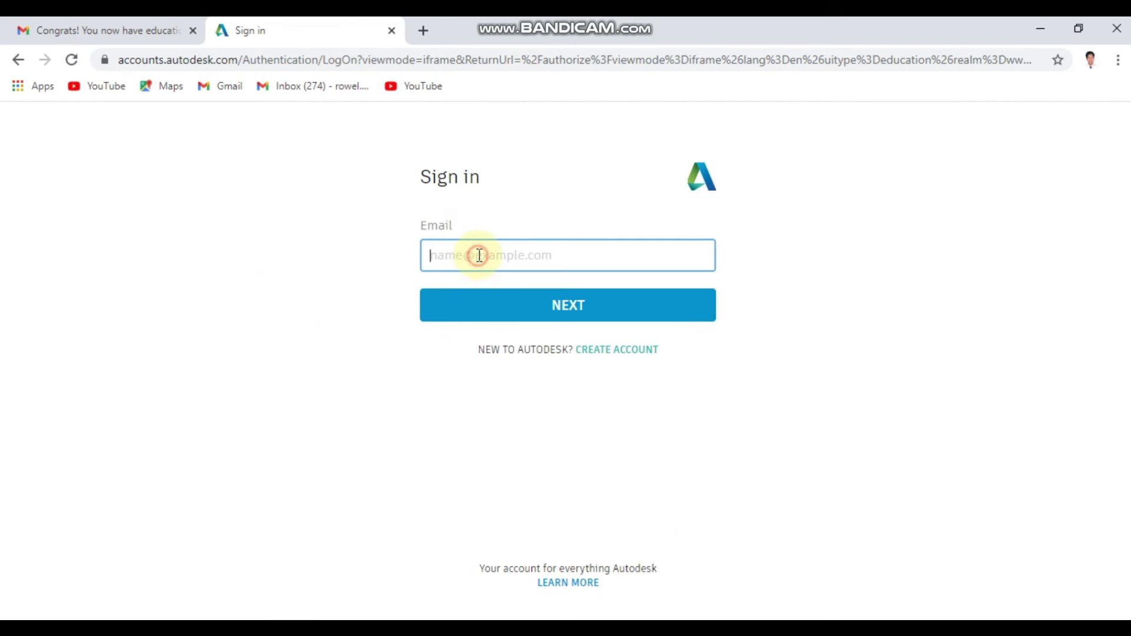
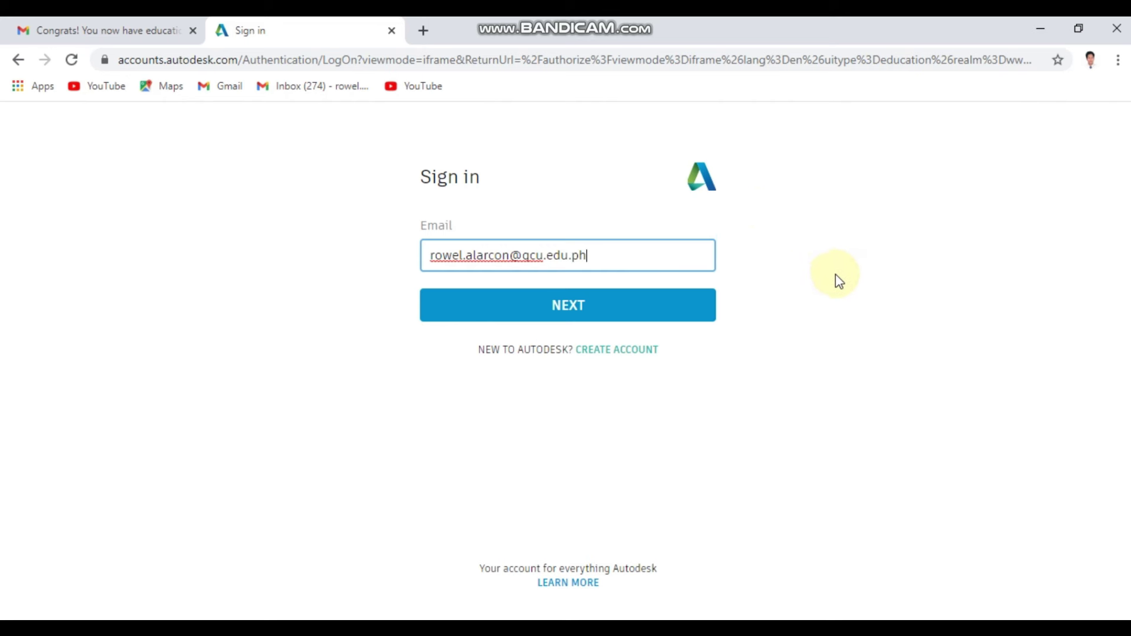
pyautogui.click(673, 311)
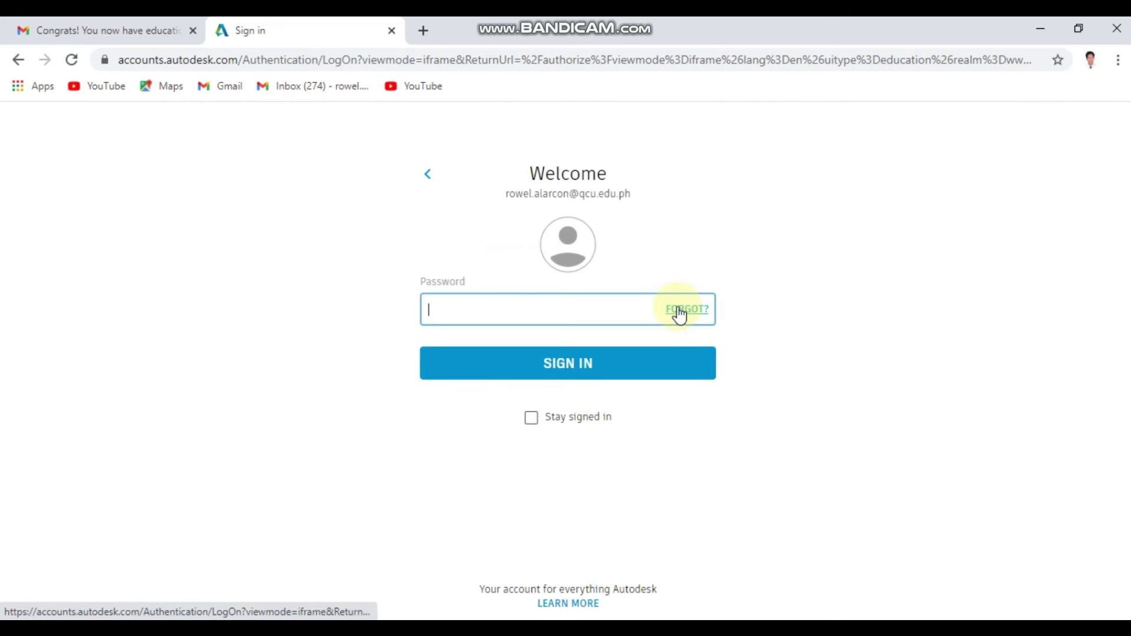
pyautogui.write('•••')
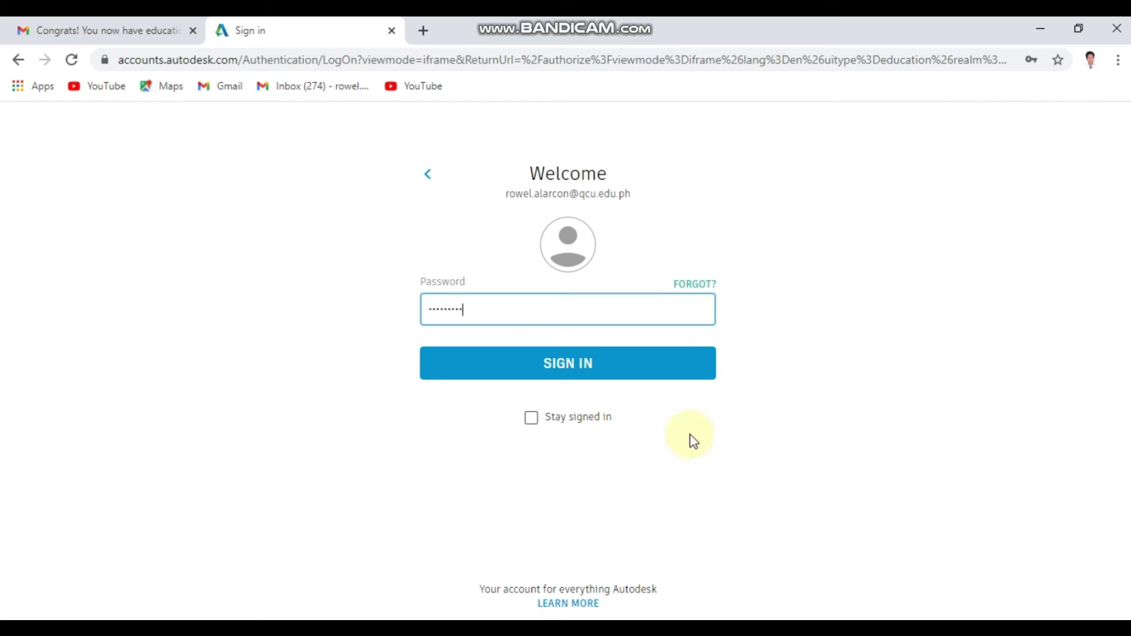
pyautogui.click(666, 374)
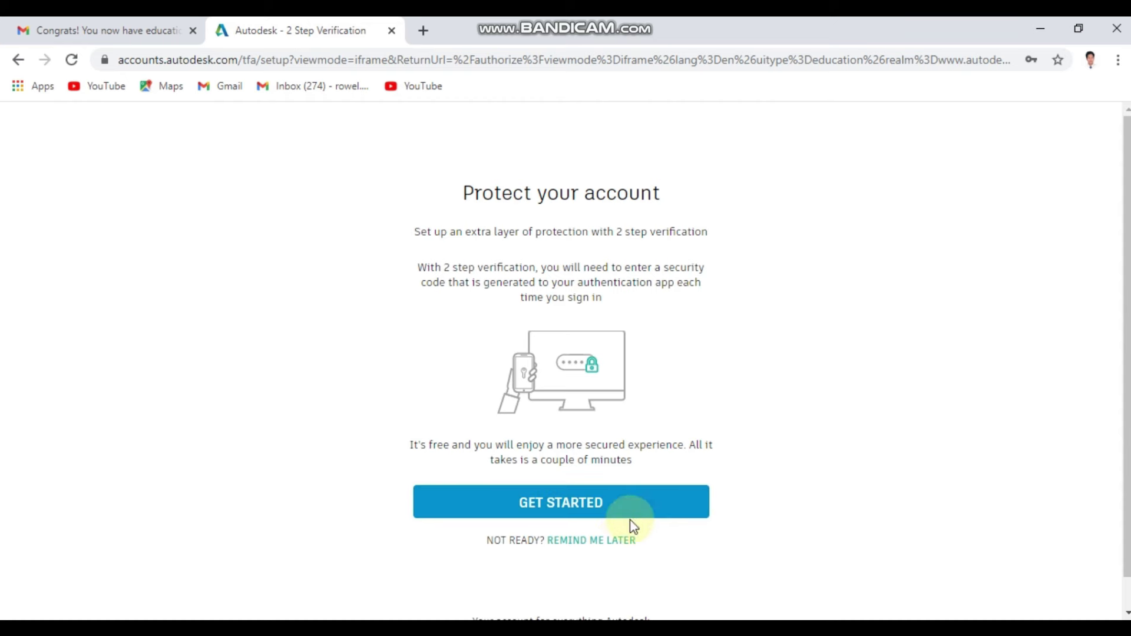
# - Postpone two-step verification and show AutoCAD's download options
pyautogui.click(611, 541)
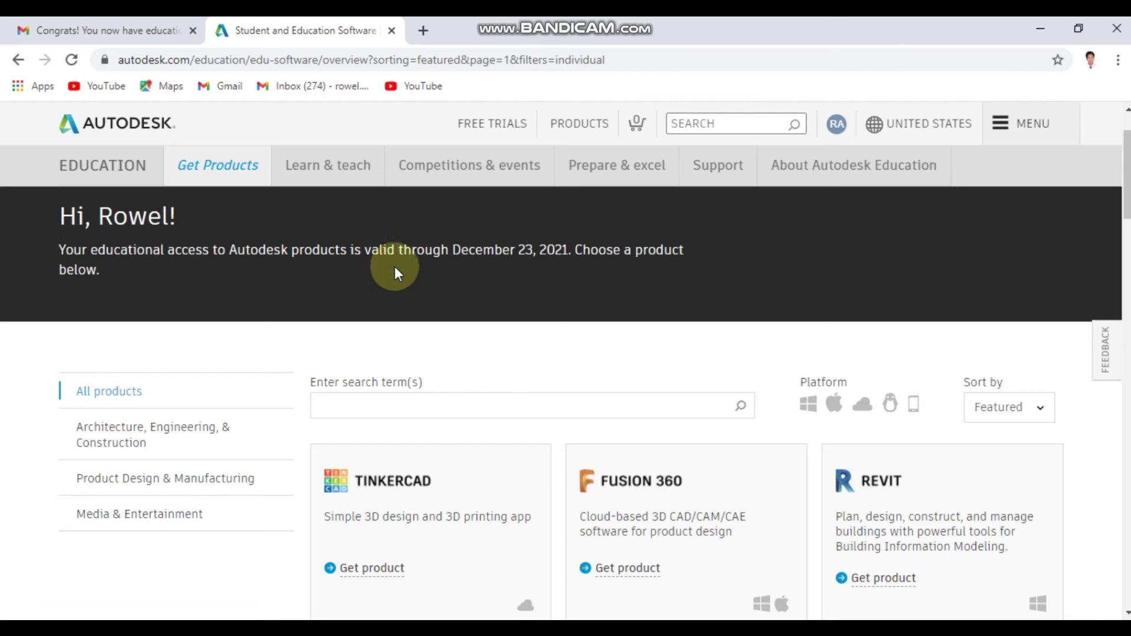
pyautogui.scroll(-4, 430, 354)
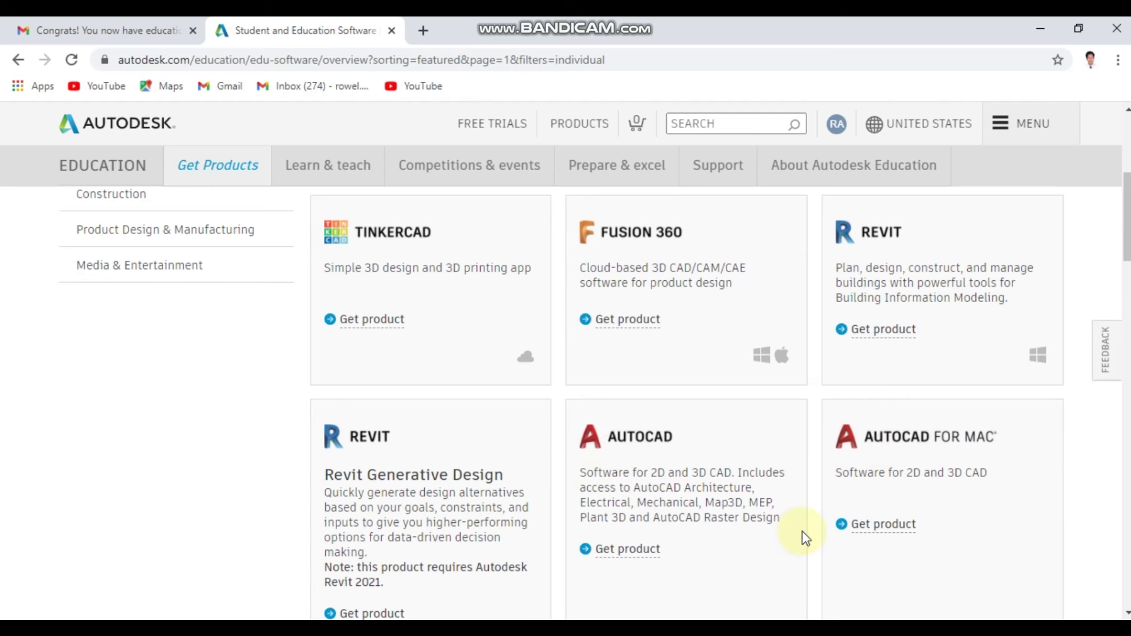
pyautogui.scroll(-3, 806, 498)
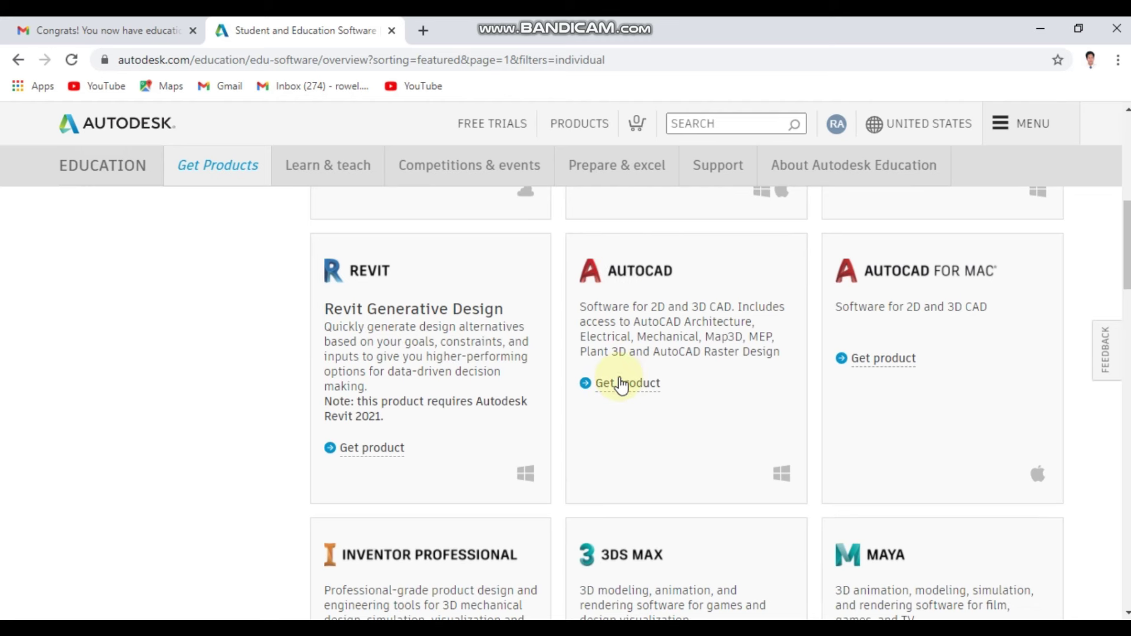
pyautogui.click(620, 384)
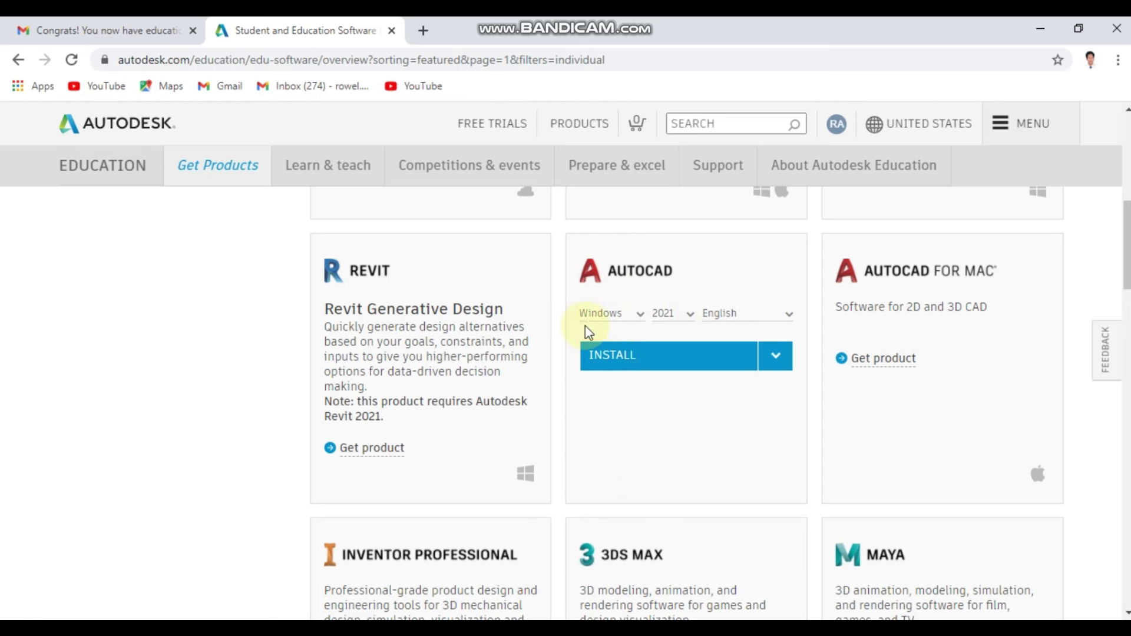
# - Check the AutoCAD download is set to Windows, 2021 and English
pyautogui.click(639, 322)
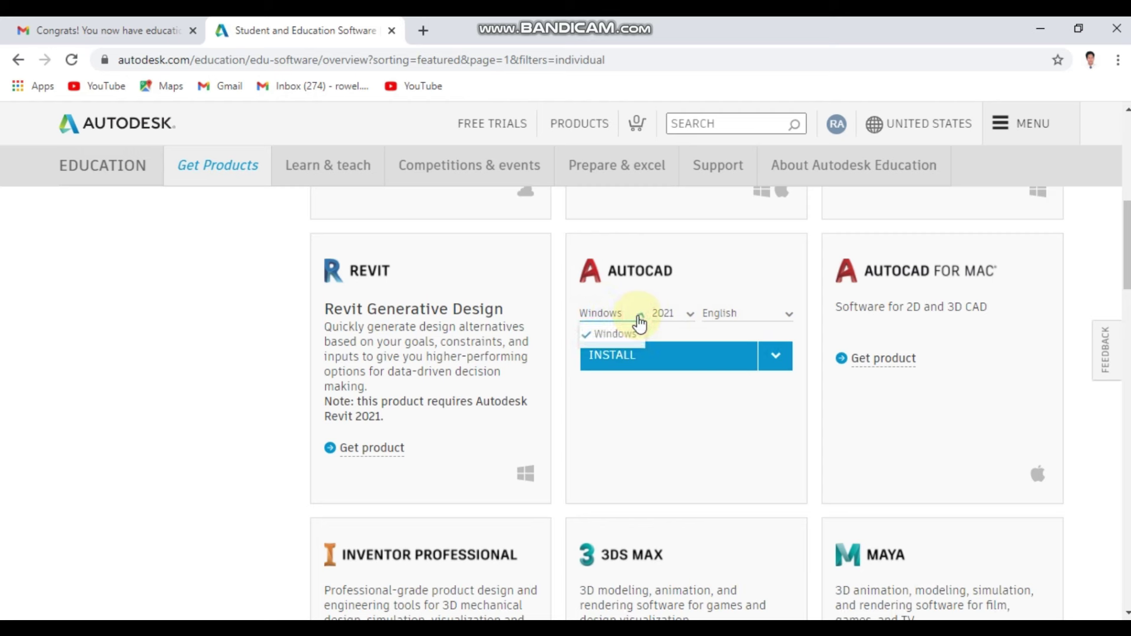
pyautogui.click(690, 318)
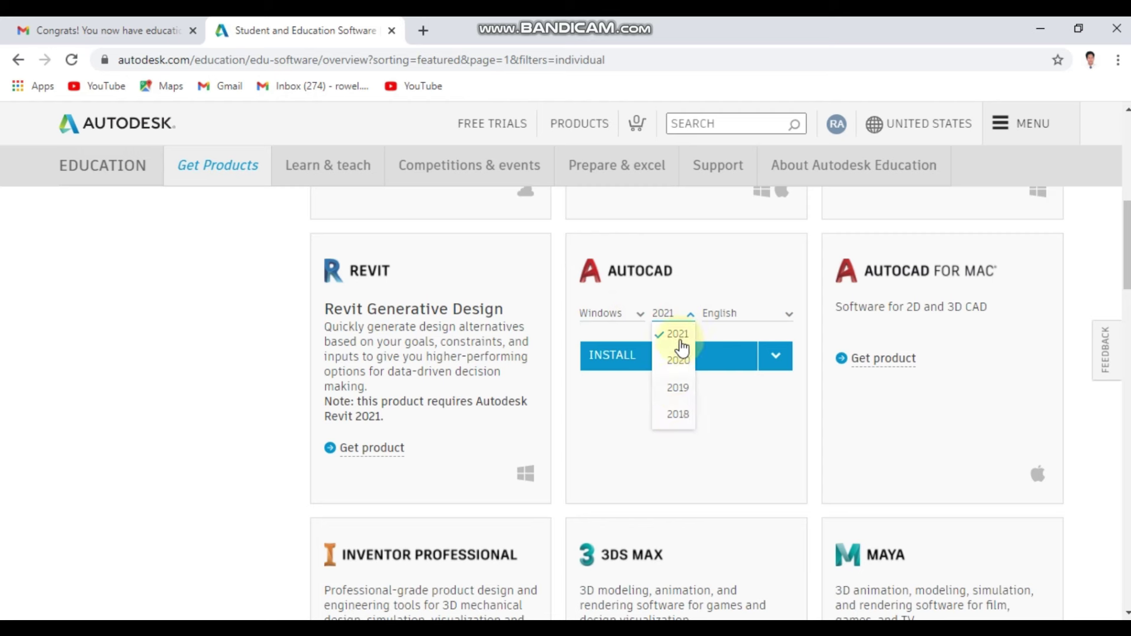
pyautogui.click(789, 317)
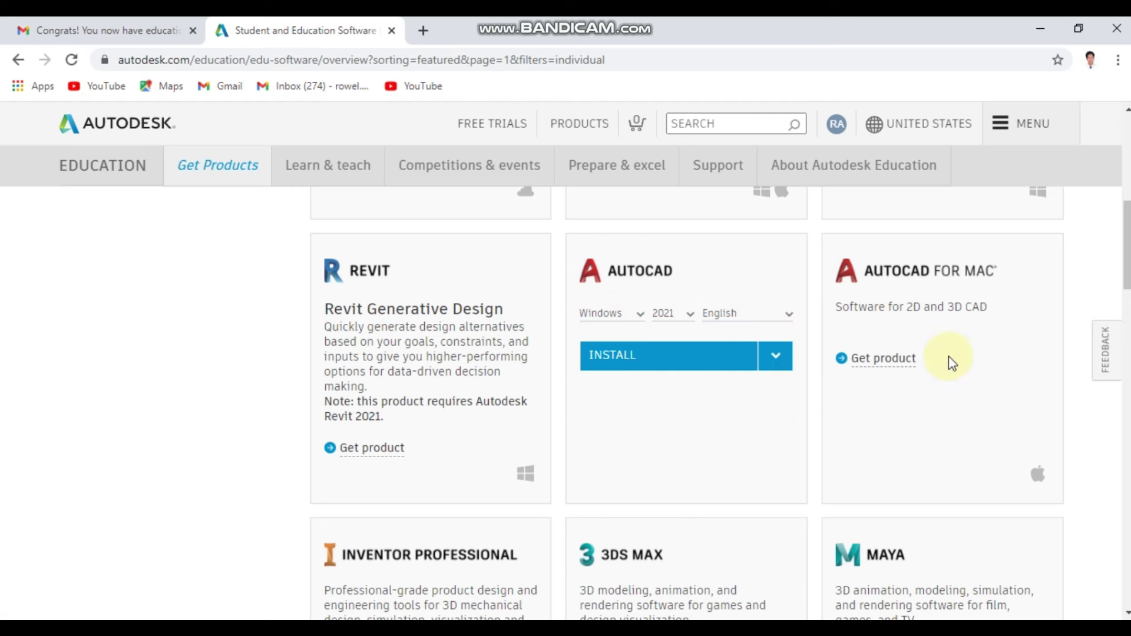
# - Accept the terms to download the AutoCAD 2021 Windows installer and run it
pyautogui.click(716, 360)
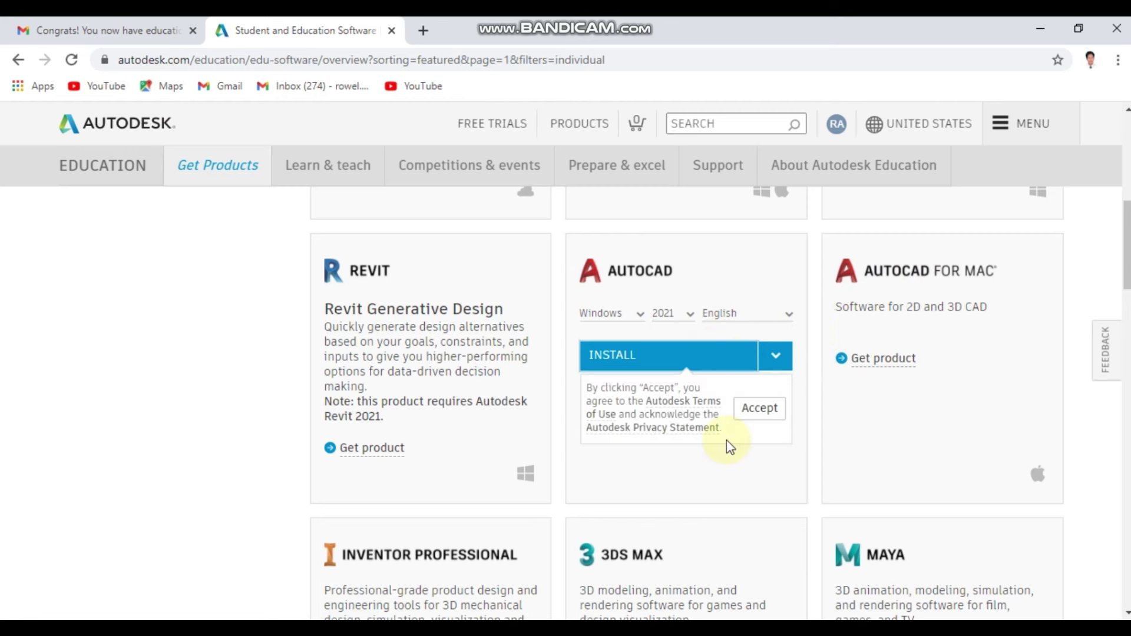
pyautogui.click(759, 411)
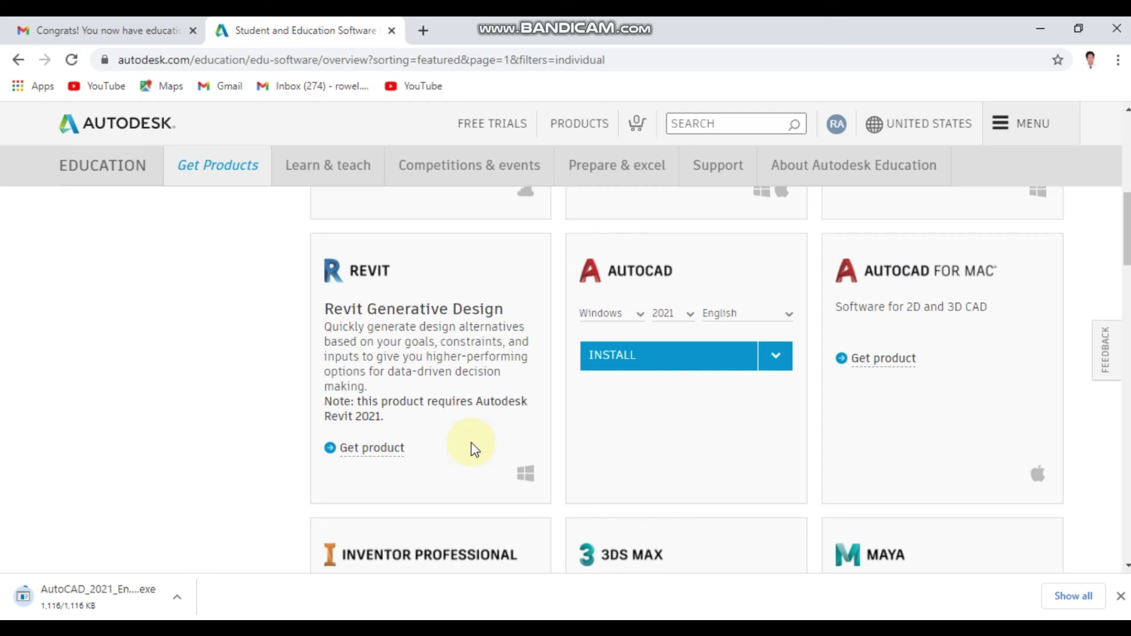
pyautogui.click(27, 612)
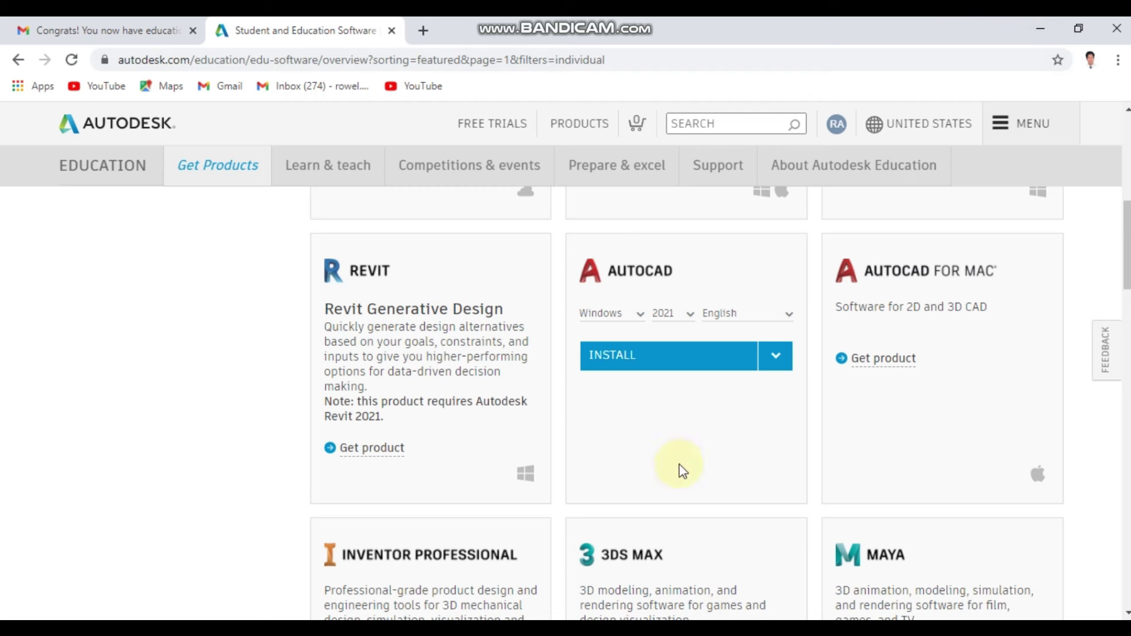
# - Minimize Chrome so the AutoCAD 2021 installation can run to completion
pyautogui.click(1039, 26)
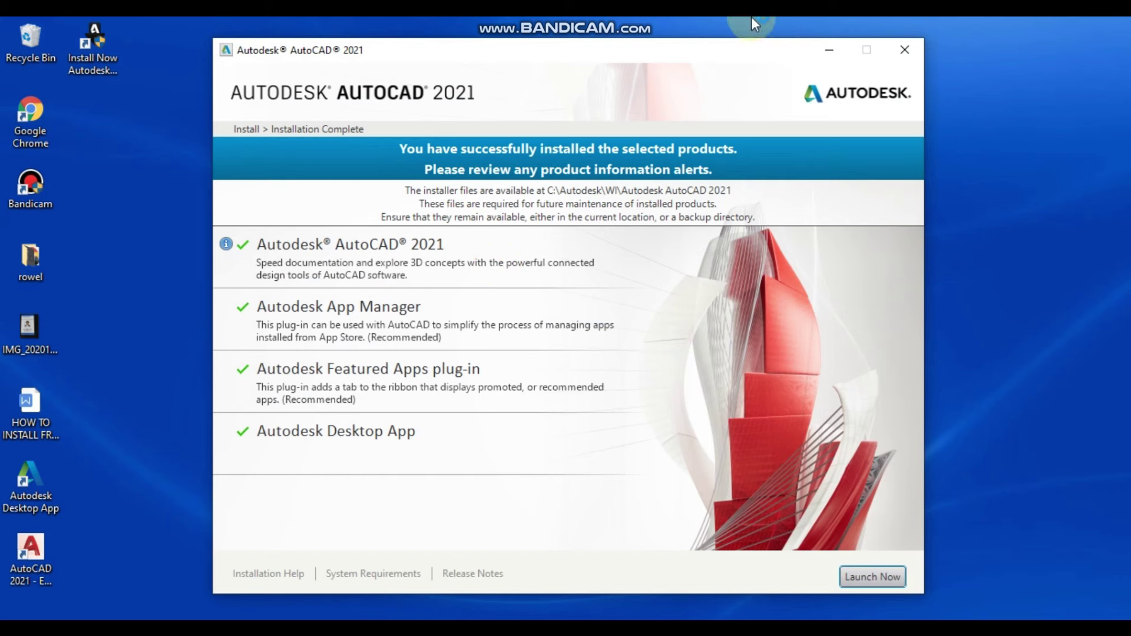
# - Launch AutoCAD 2021 and choose Autodesk ID as the license type
pyautogui.click(854, 578)
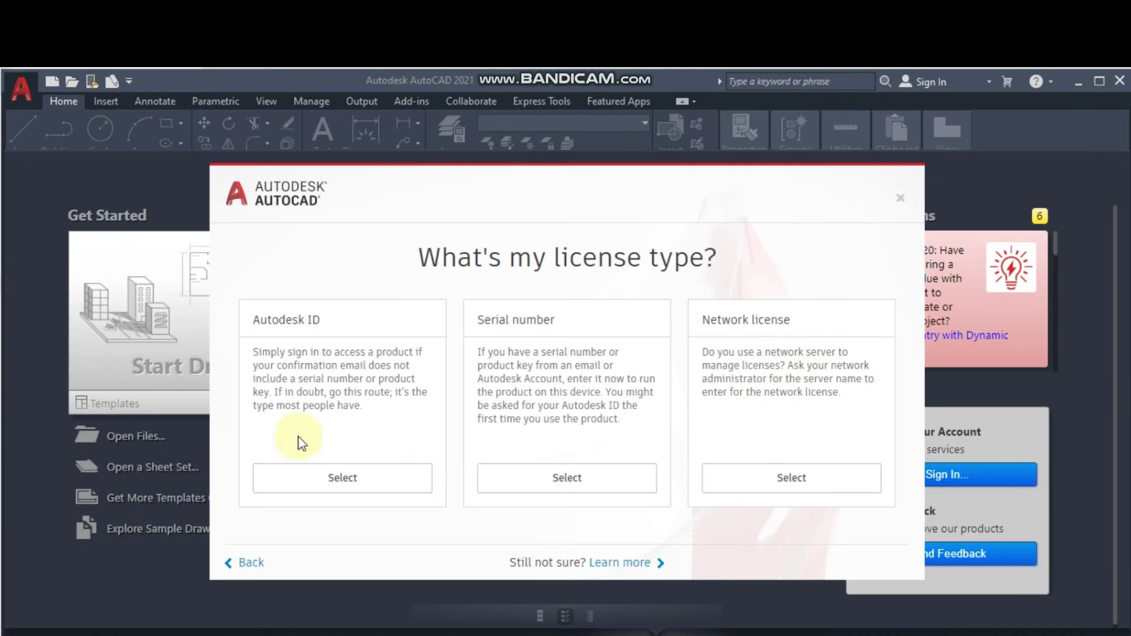
pyautogui.click(307, 489)
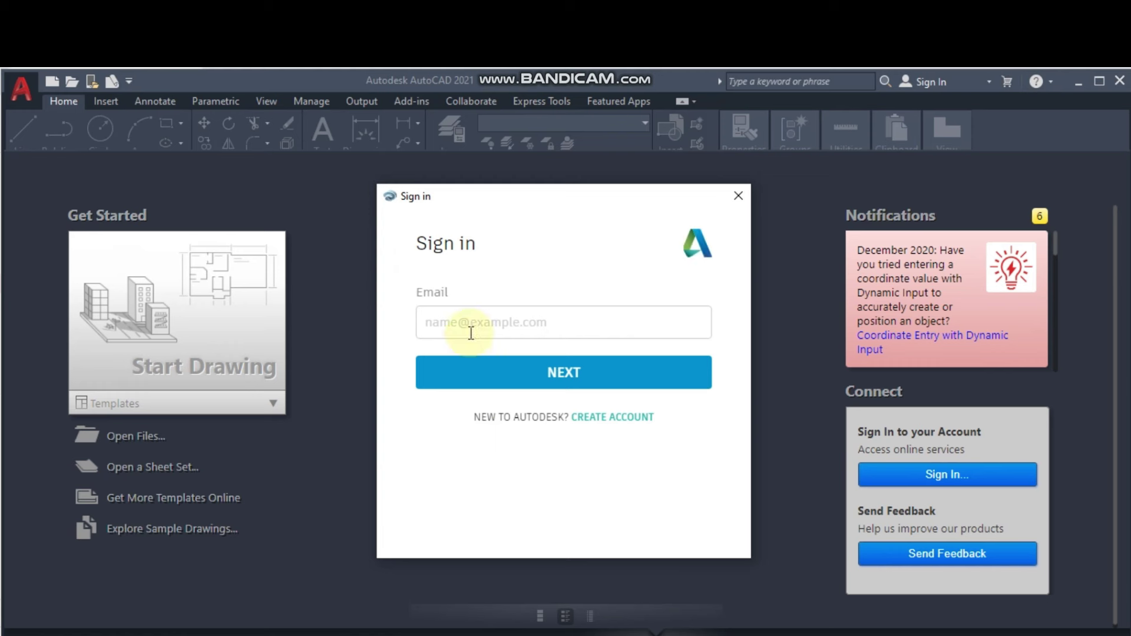
# - Sign in with the education account's e-mail and password, then start a new blank drawing
pyautogui.click(477, 321)
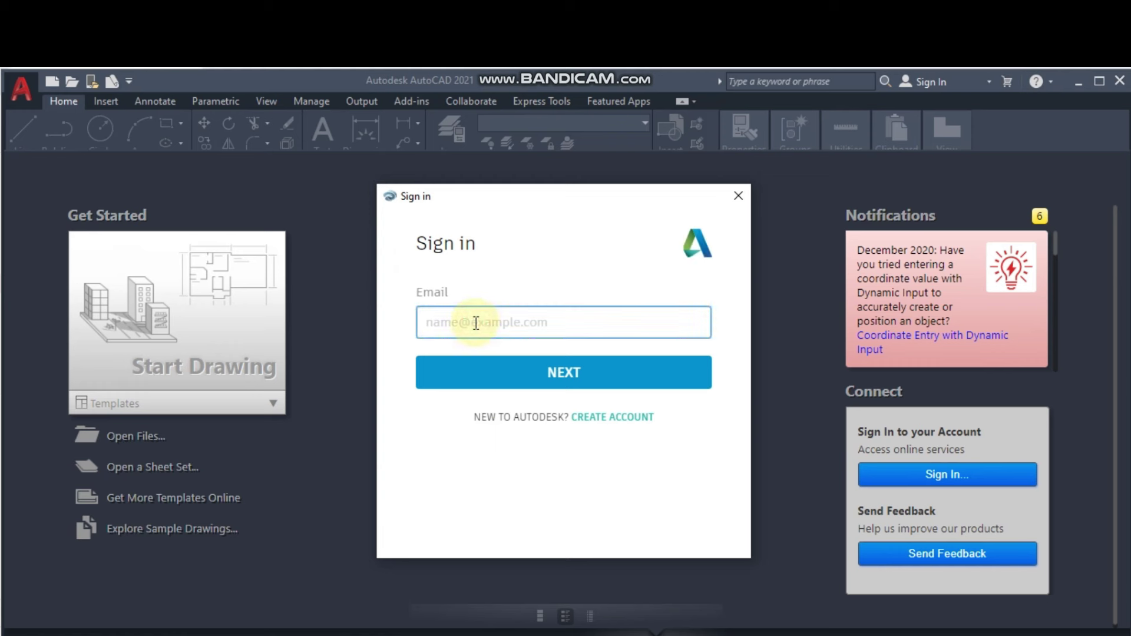
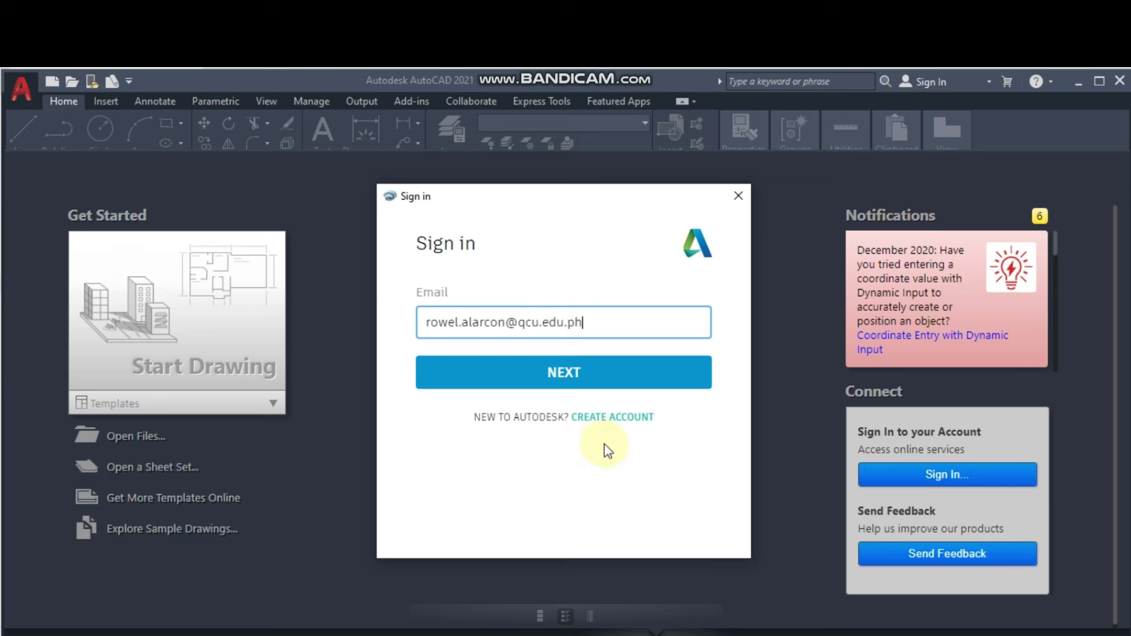
pyautogui.click(512, 371)
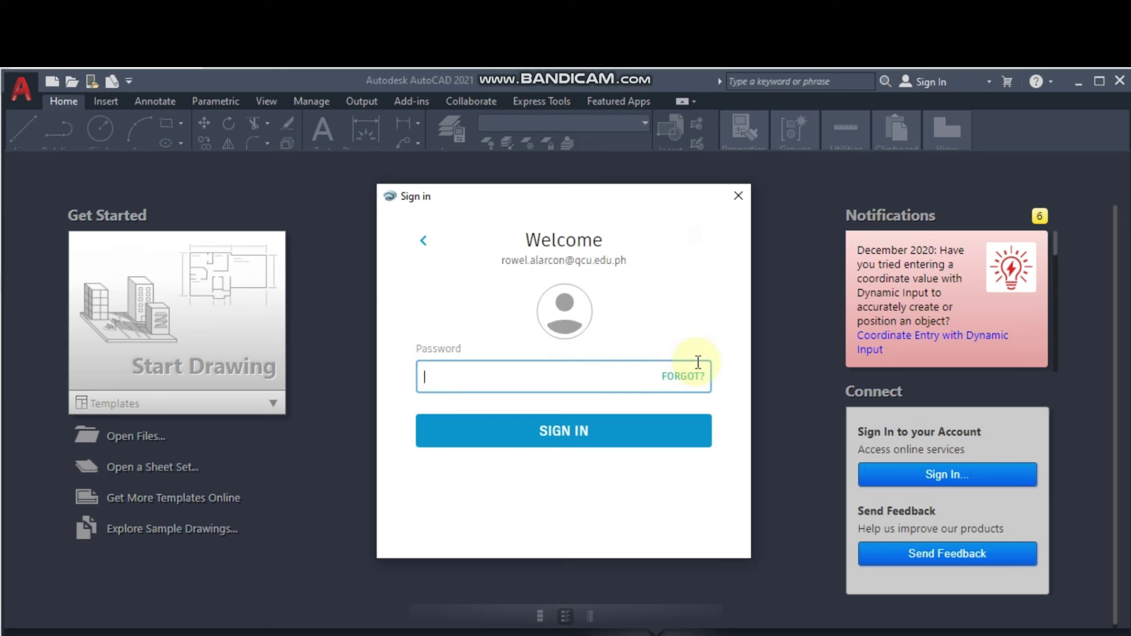
pyautogui.write('••')
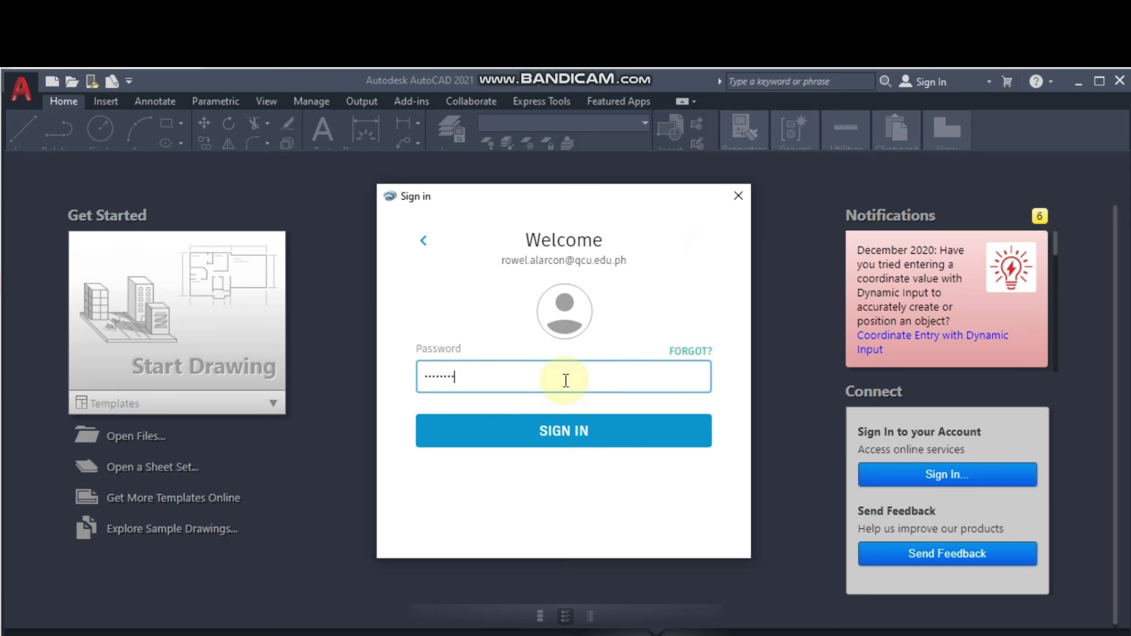
pyautogui.click(581, 433)
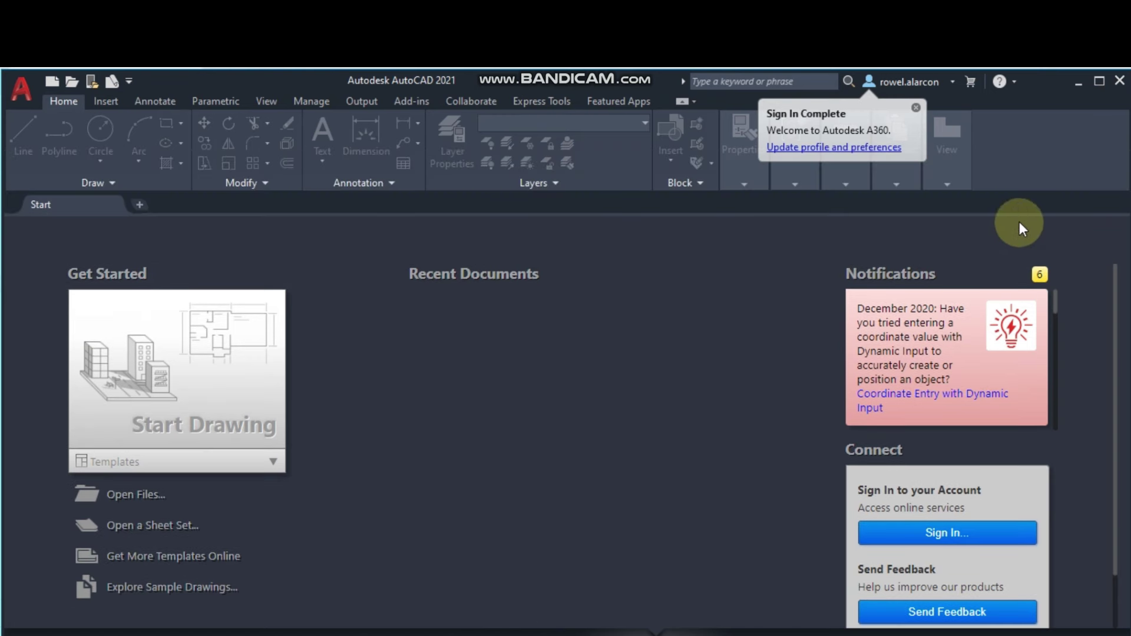
pyautogui.click(232, 373)
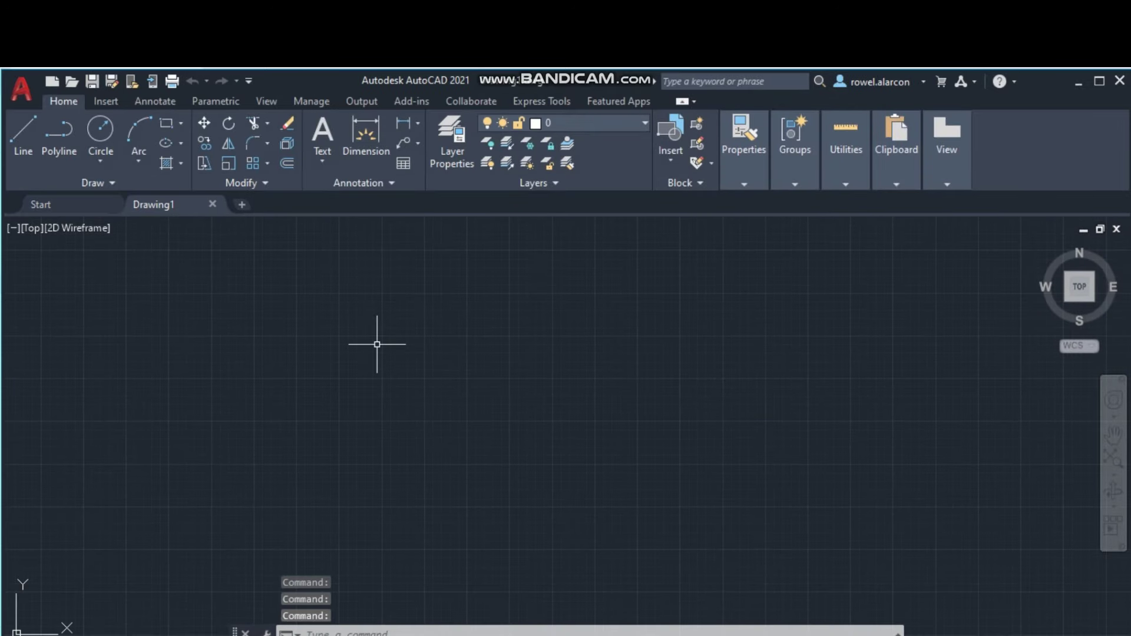
pyautogui.scroll(3, 636, 361)
# - Draw a closed four-sided shape with the LINE command
pyautogui.scroll(5, 448, 381)
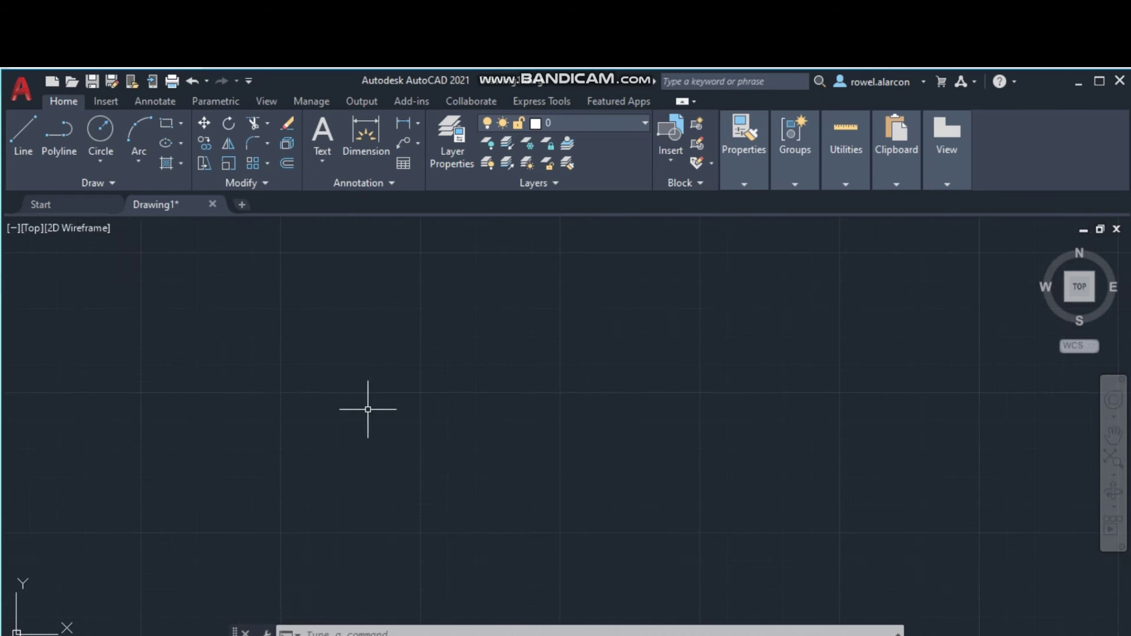
pyautogui.click(402, 626)
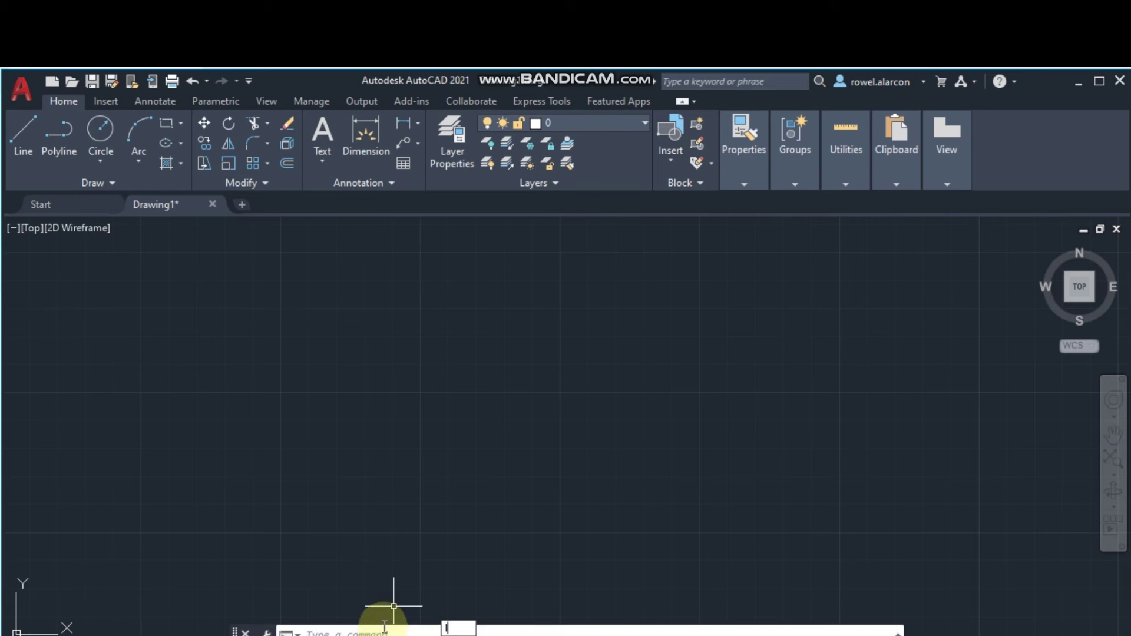
pyautogui.write('L')
pyautogui.click(466, 520)
pyautogui.click(248, 352)
pyautogui.click(346, 472)
pyautogui.click(536, 413)
pyautogui.click(493, 310)
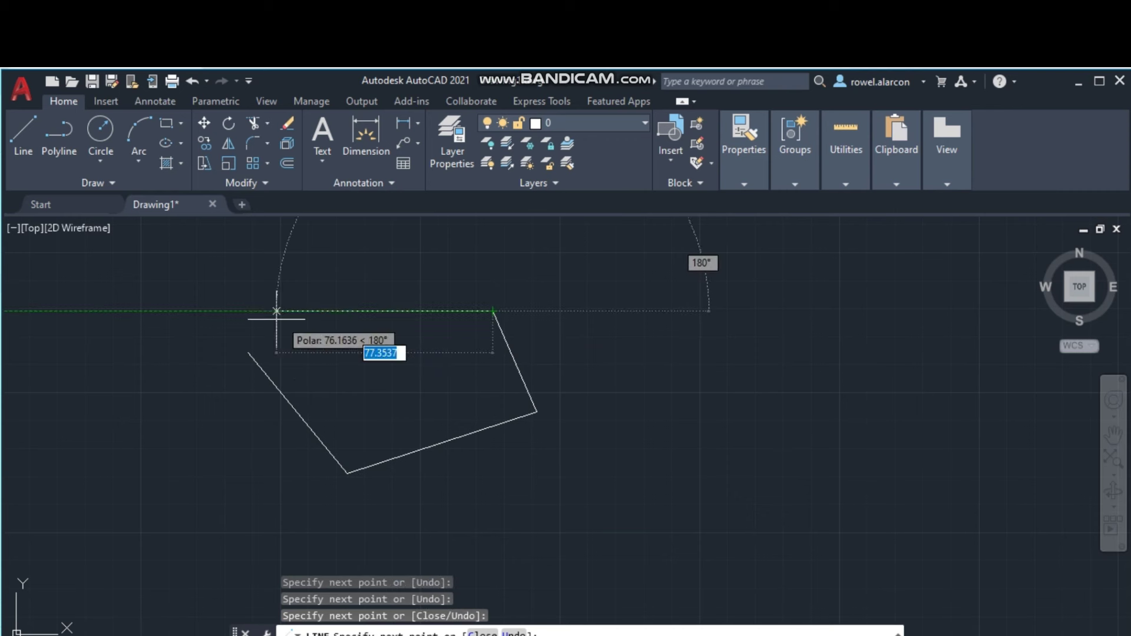
pyautogui.write('c')
pyautogui.press('Return')
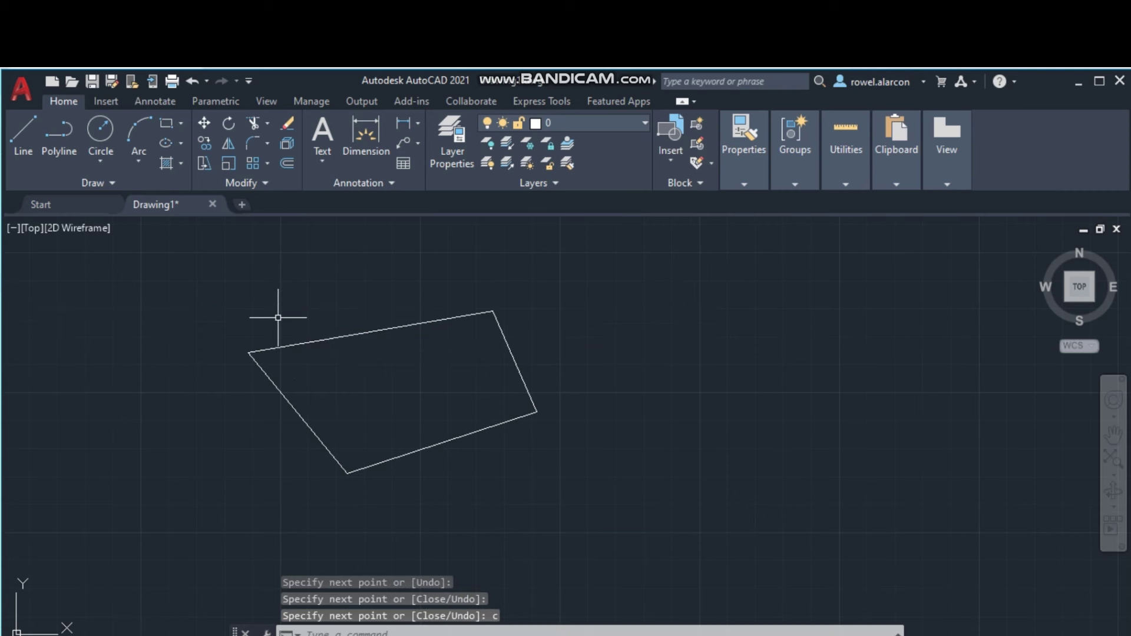
# - Draw a circle to the right of the four-sided shape
pyautogui.write('d')
pyautogui.press('Return')
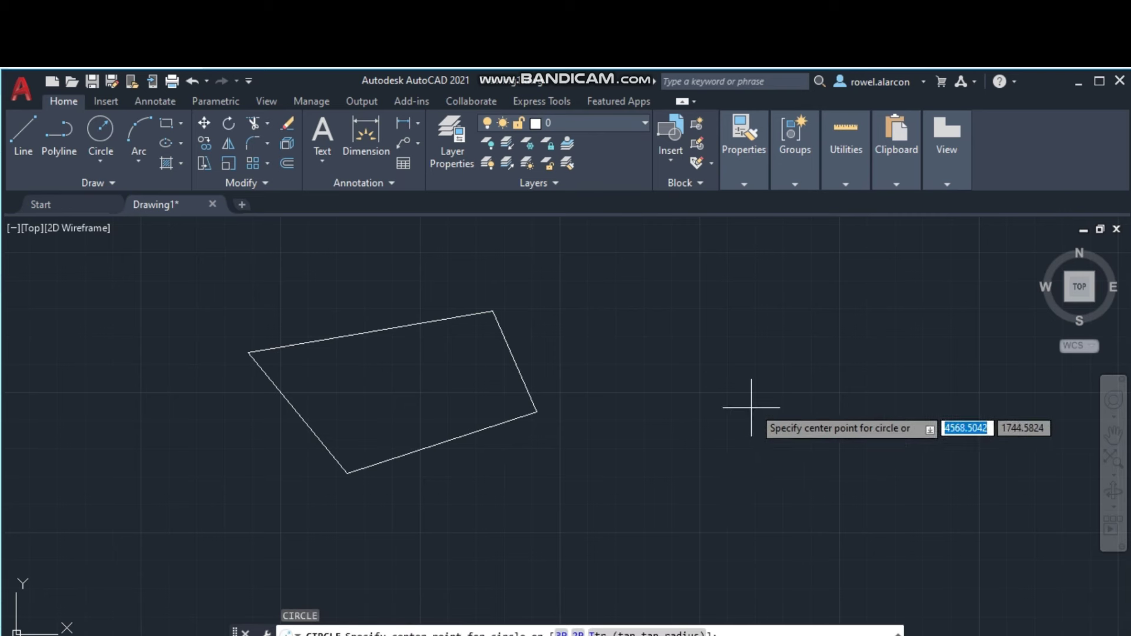
pyautogui.click(746, 408)
pyautogui.click(785, 348)
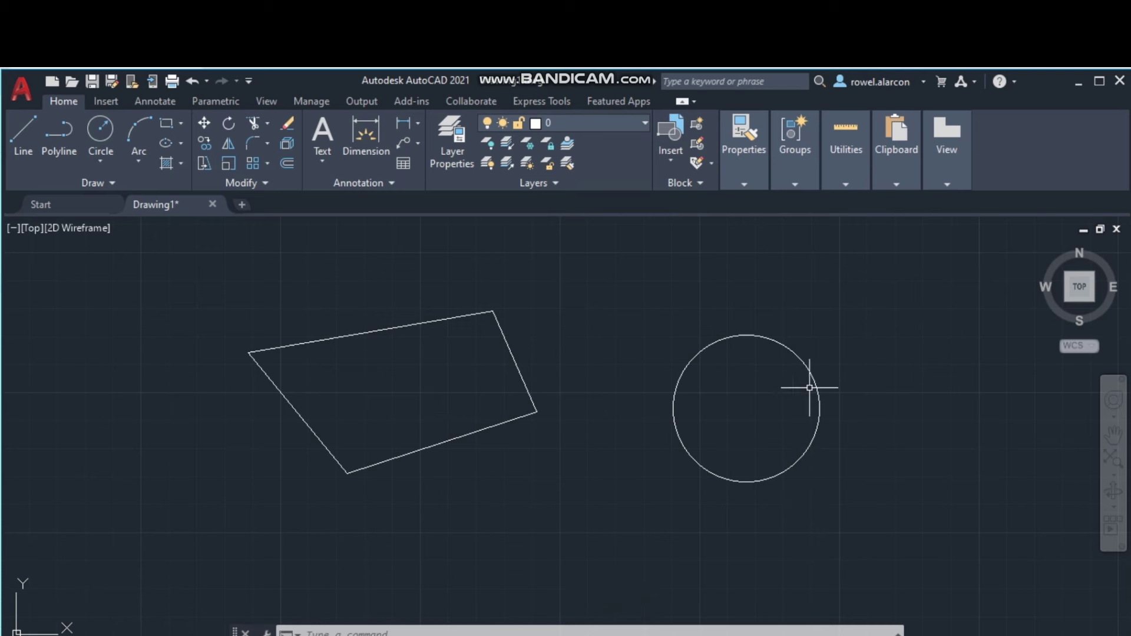
# - Window-select and delete the four-sided shape, then the circle
pyautogui.click(177, 283)
pyautogui.click(807, 525)
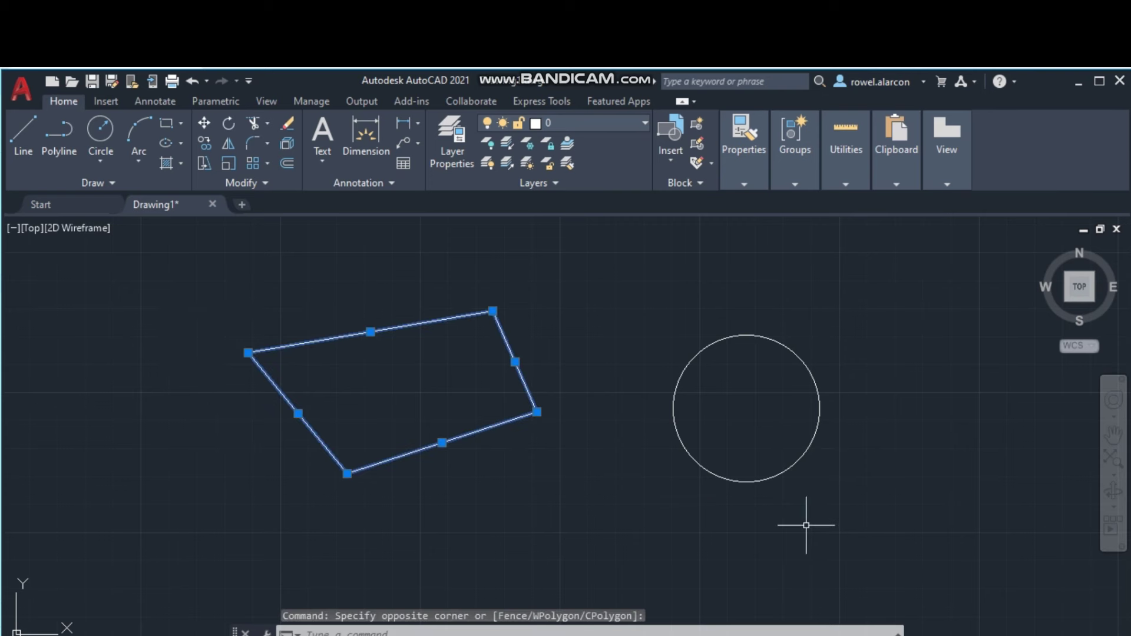
pyautogui.press('Delete')
pyautogui.click(557, 287)
pyautogui.click(858, 475)
pyautogui.click(453, 306)
pyautogui.click(836, 498)
pyautogui.press('Delete')
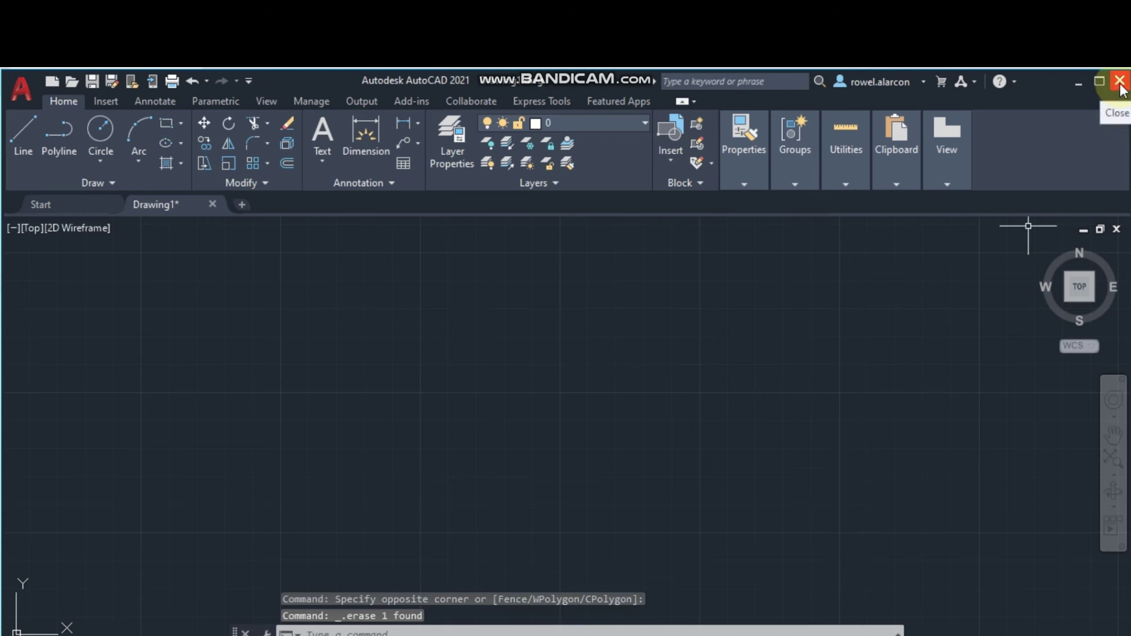
# - Close AutoCAD without saving the drawing and relaunch it from the desktop shortcut
pyautogui.click(1121, 83)
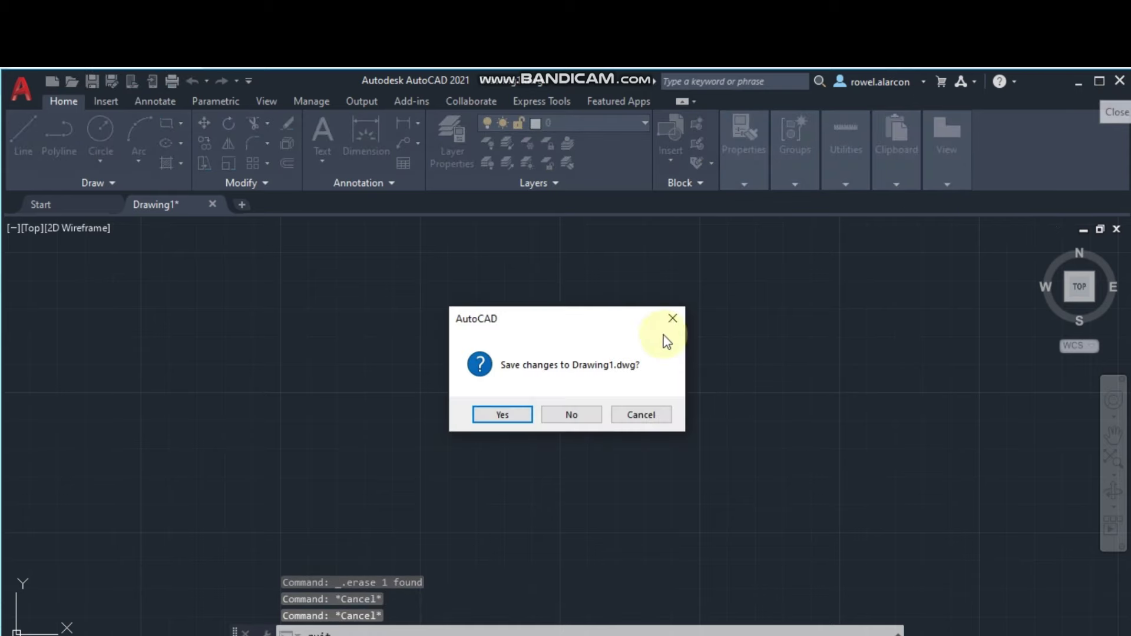
pyautogui.click(571, 415)
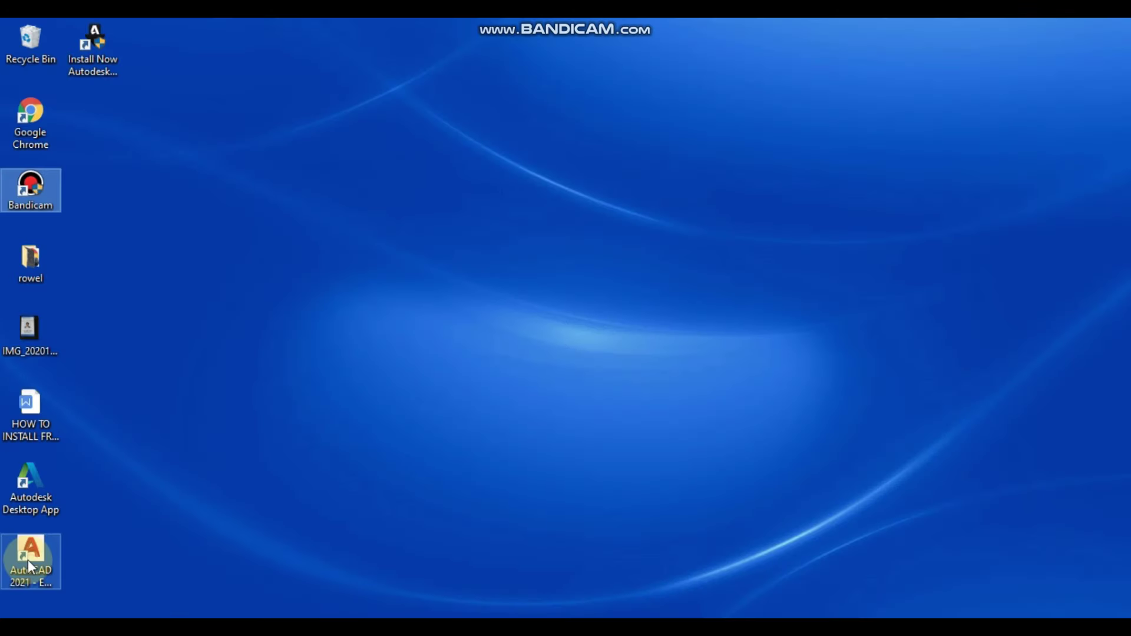
pyautogui.click(27, 561)
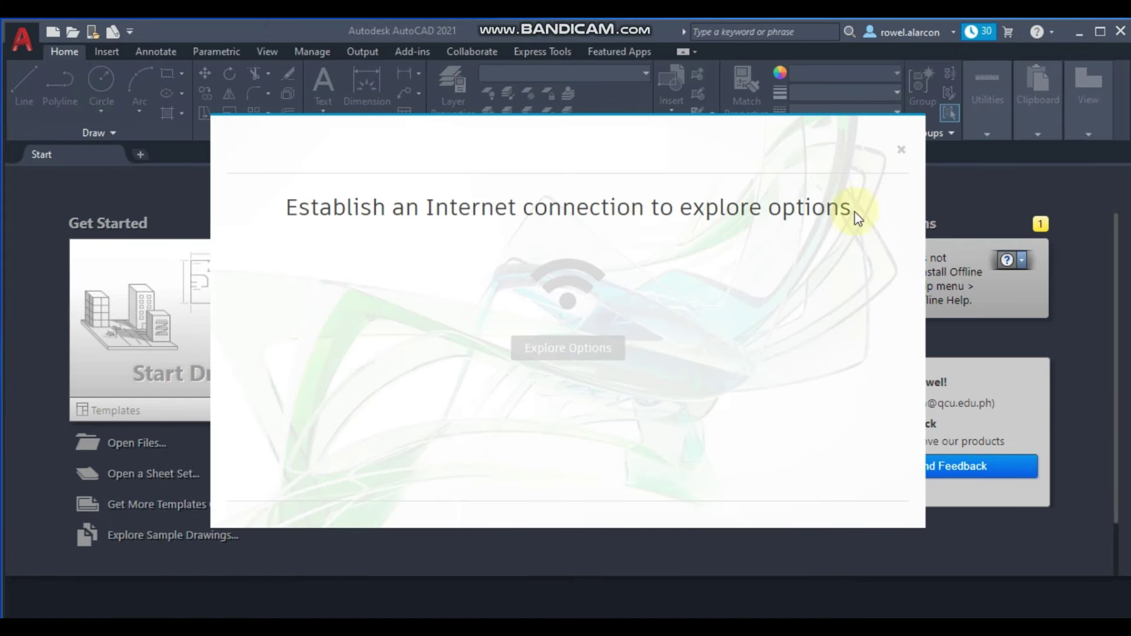
# - Dismiss the connection notice and account menu, then start a new blank Drawing1
pyautogui.click(901, 150)
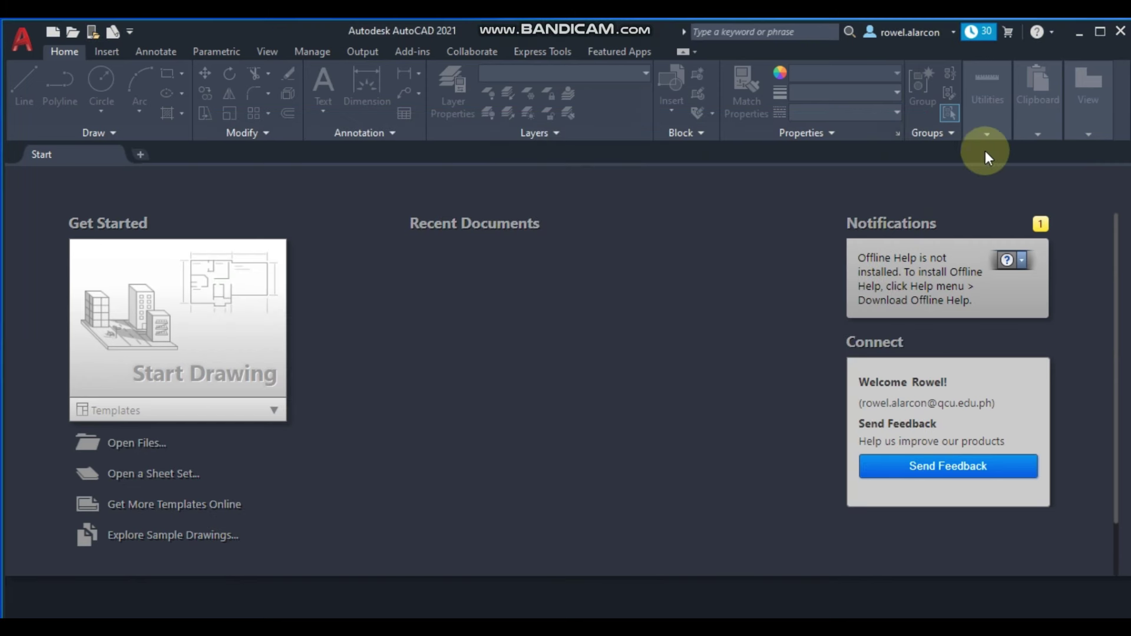
pyautogui.click(954, 30)
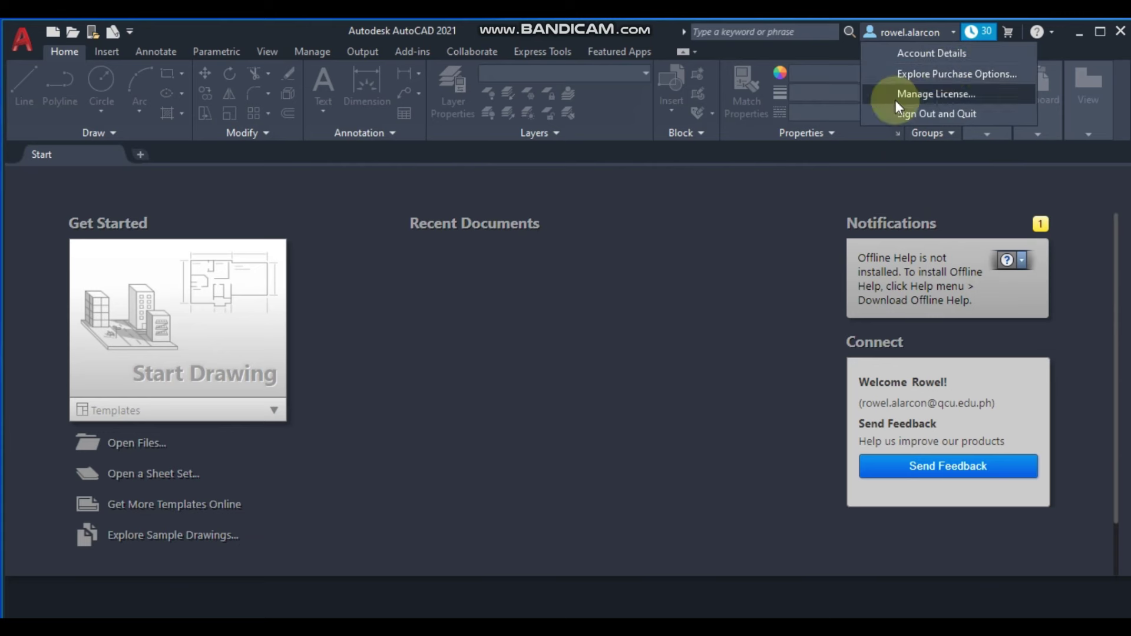
pyautogui.click(719, 228)
pyautogui.click(223, 349)
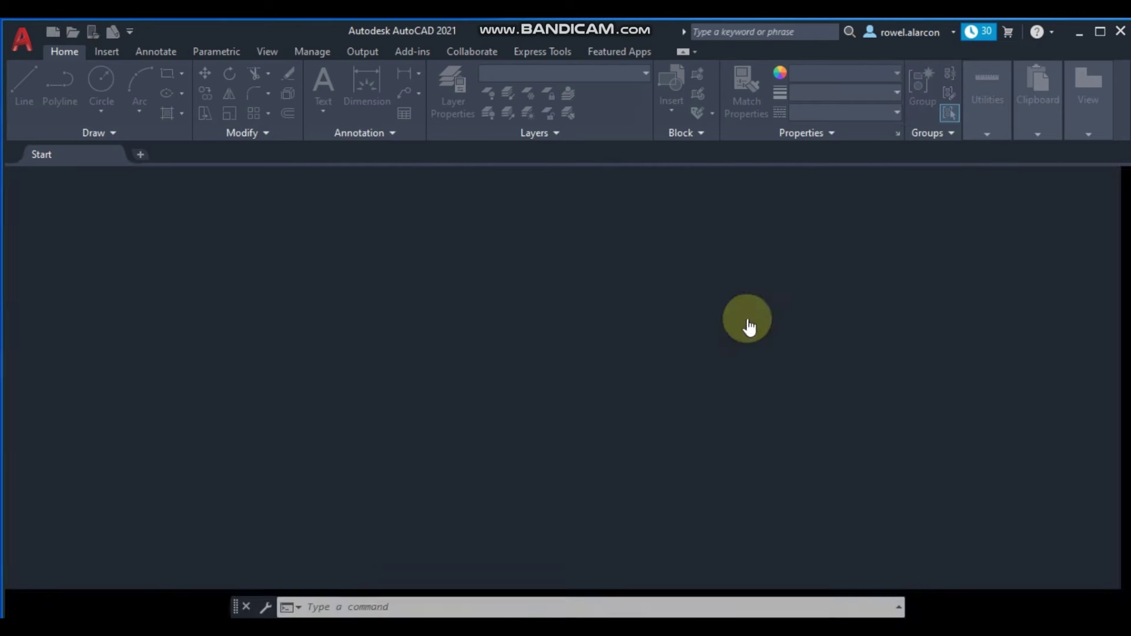
pyautogui.click(407, 578)
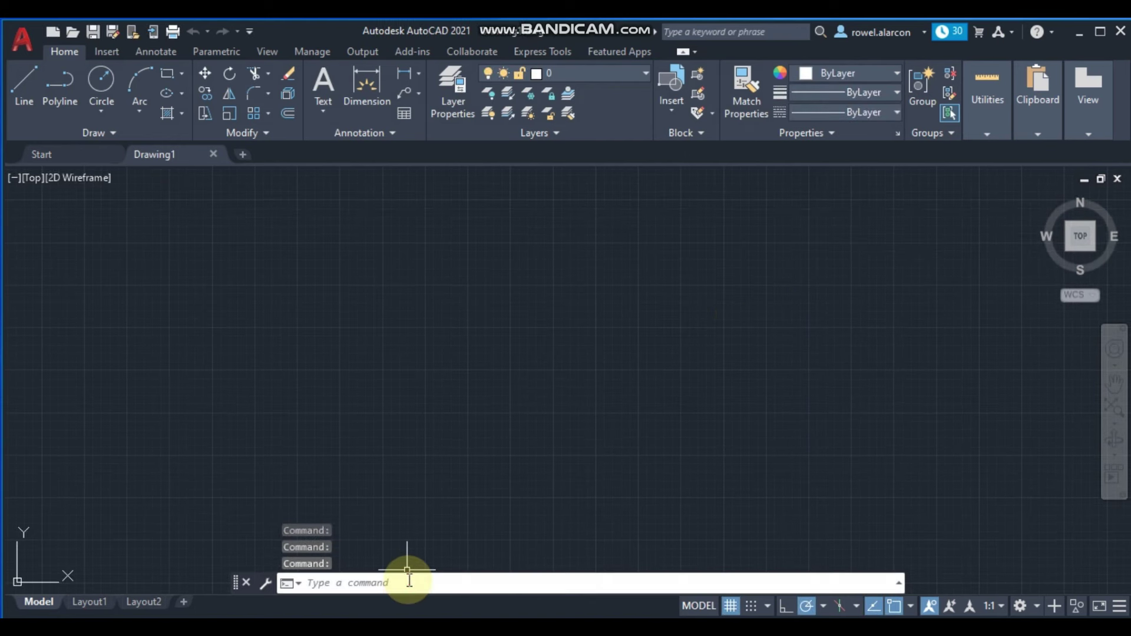
# - Draw a closed four-sided outline with the LINE command
pyautogui.write('l')
pyautogui.press('Return')
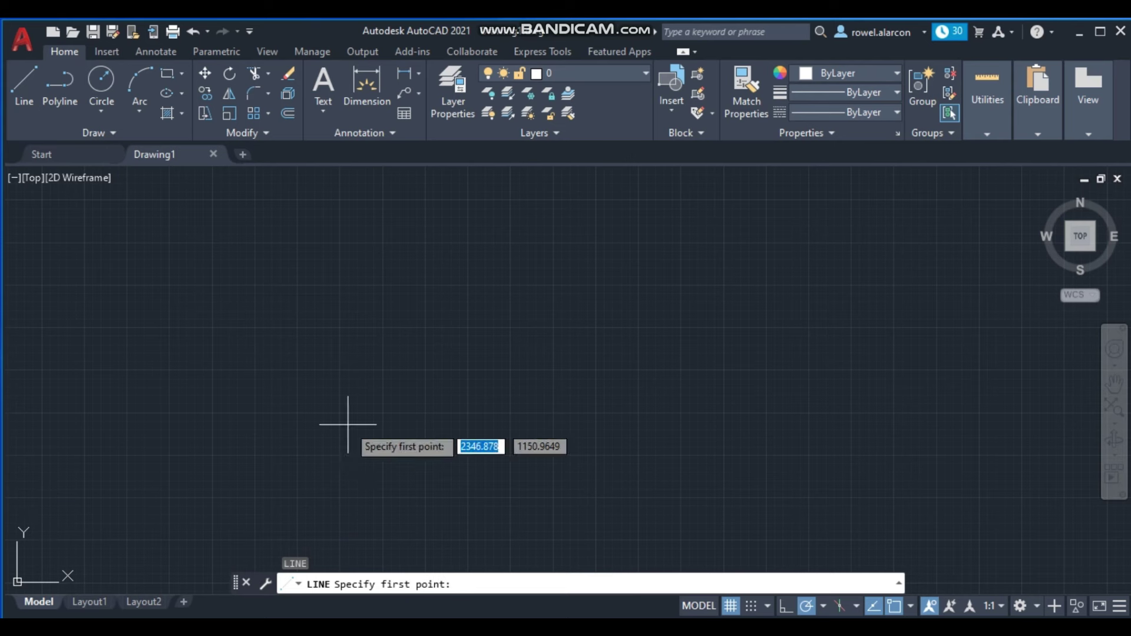
pyautogui.click(341, 420)
pyautogui.click(769, 420)
pyautogui.click(759, 303)
pyautogui.click(483, 316)
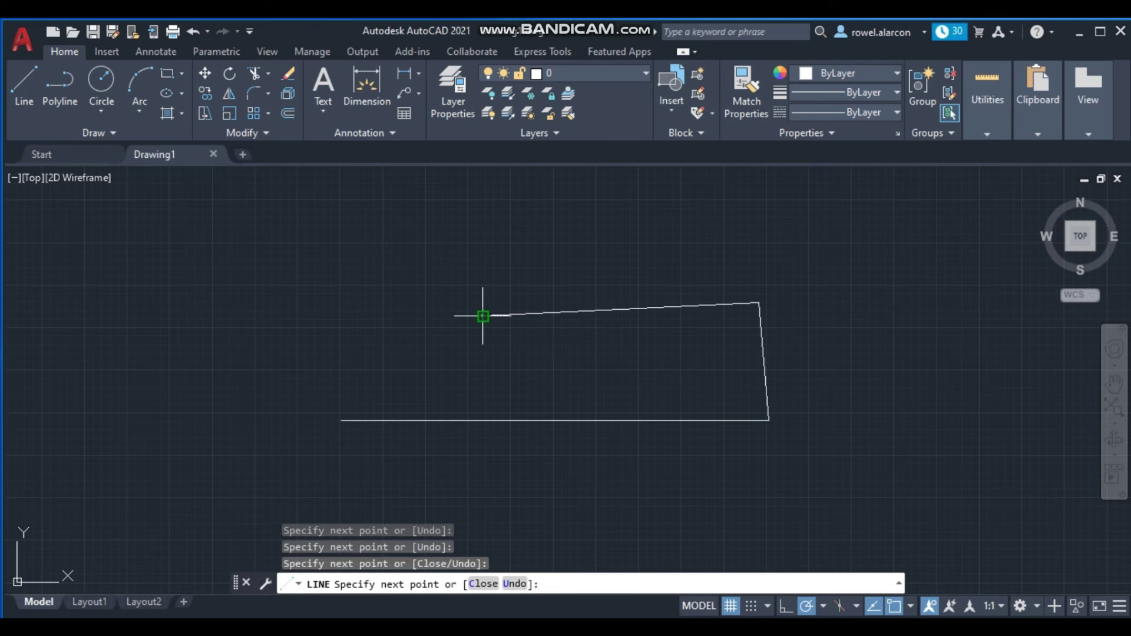
pyautogui.write('c')
pyautogui.press('Return')
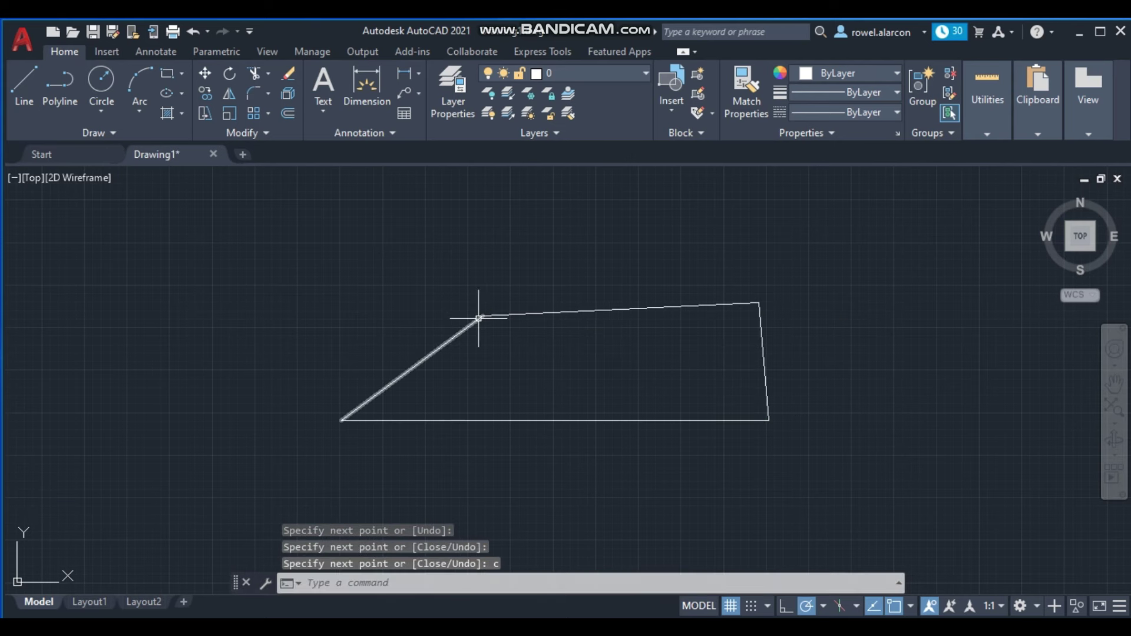
# - Draw a circle to the left of the outline
pyautogui.write('c')
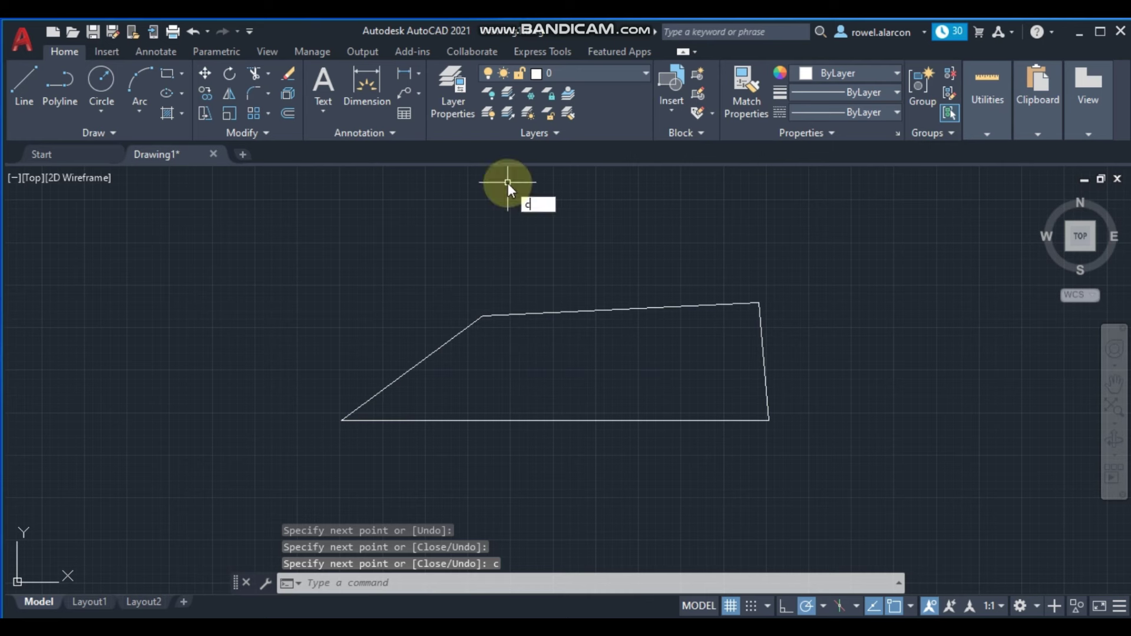
pyautogui.press('Return')
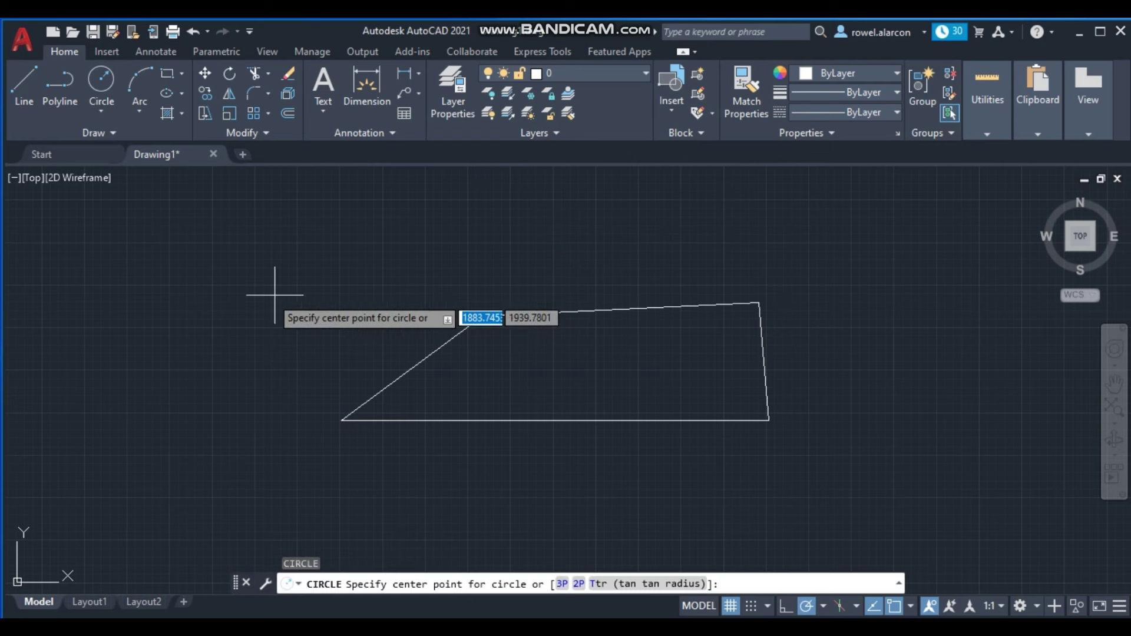
pyautogui.click(154, 360)
pyautogui.click(226, 305)
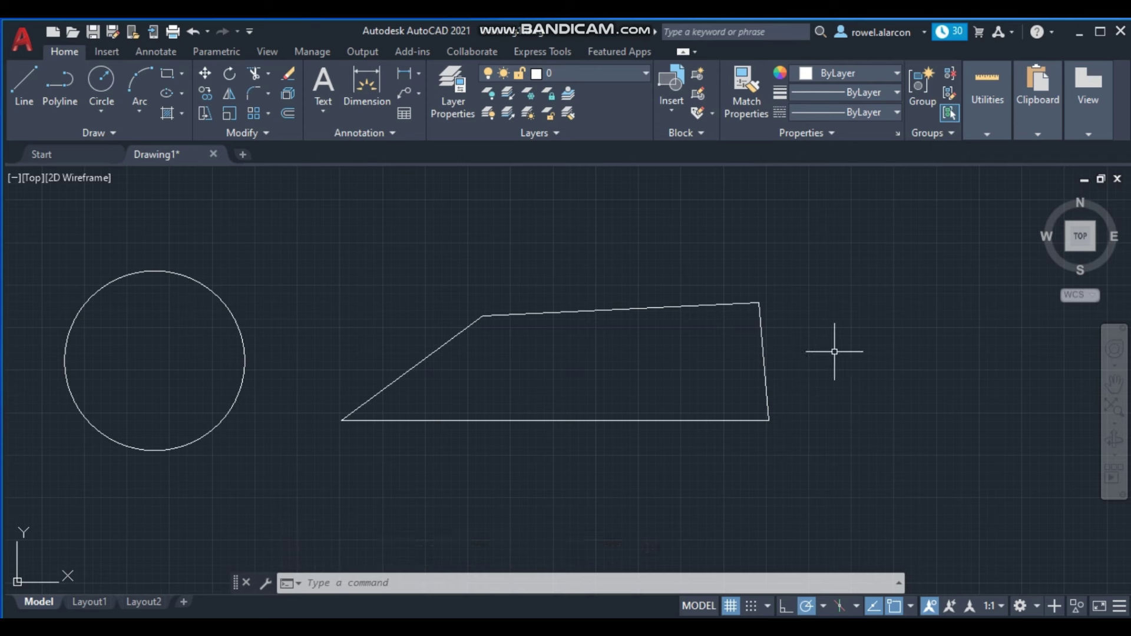
# - Draw a rectangle to the right of the four-sided outline
pyautogui.write('rec')
pyautogui.press('Return')
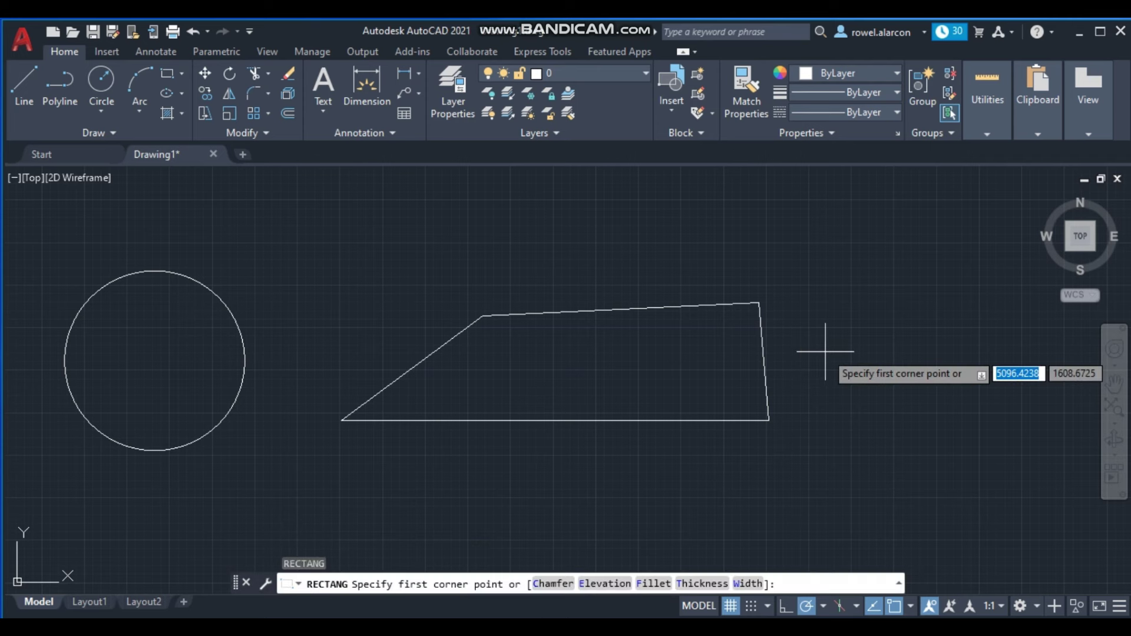
pyautogui.click(804, 301)
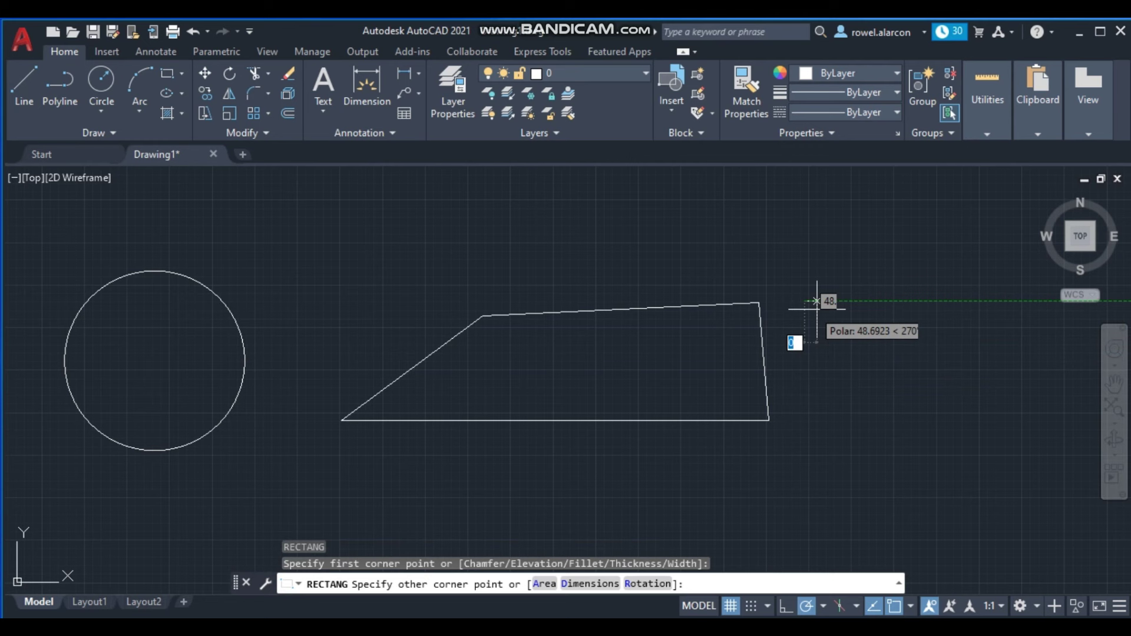
pyautogui.click(943, 415)
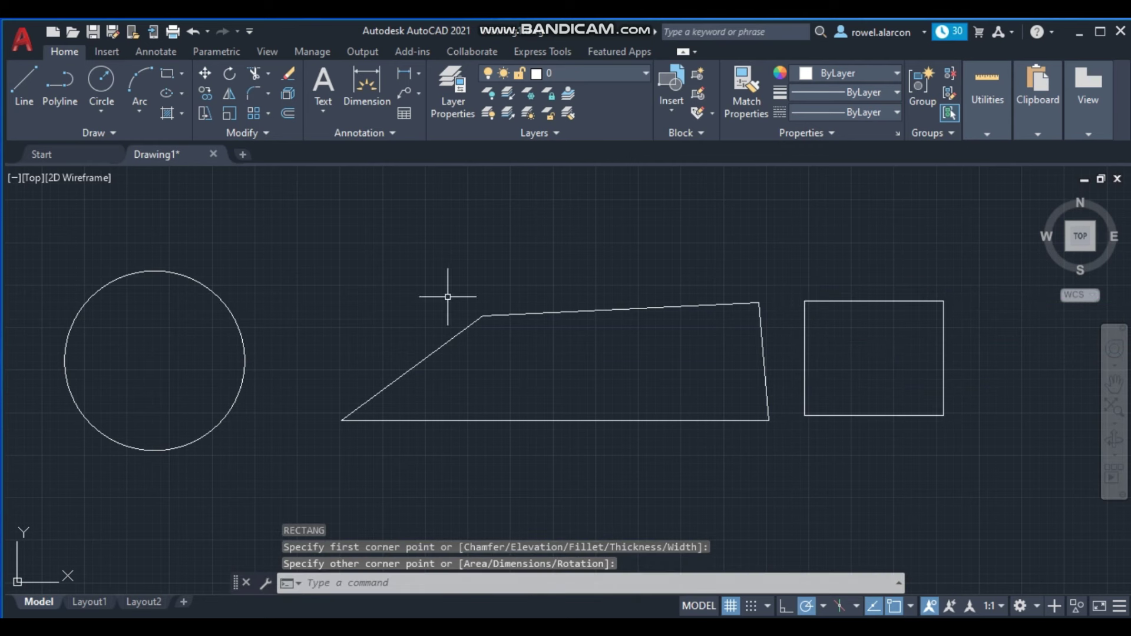
# - Draw a small inscribed 5-sided polygon above the outline
pyautogui.write('pol')
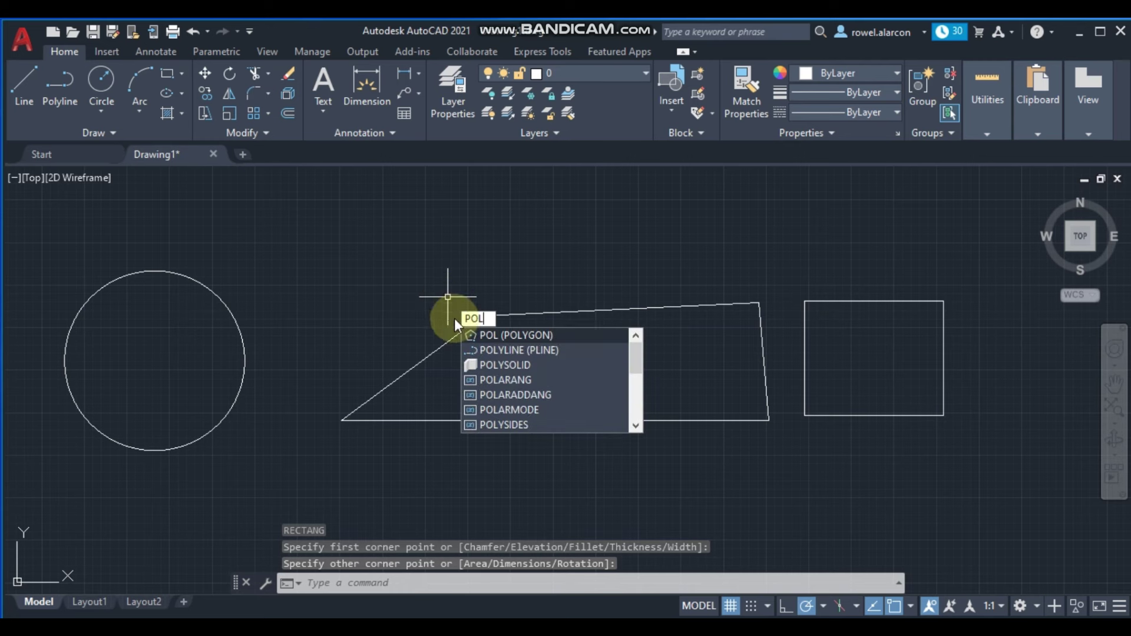
pyautogui.press('Return')
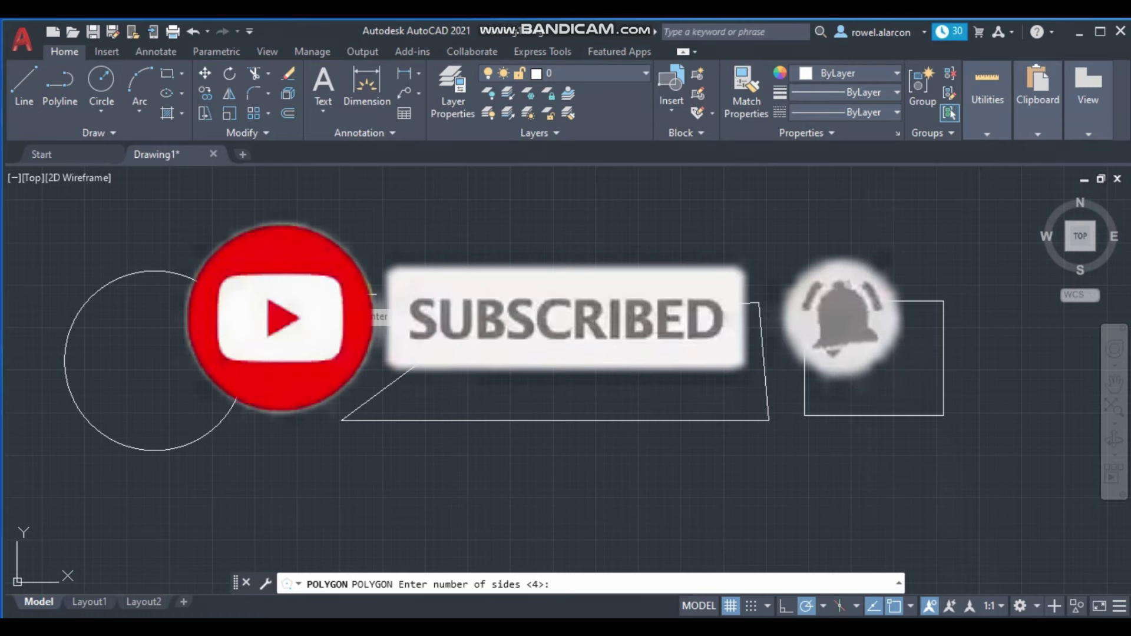
pyautogui.write('5')
pyautogui.press('Return')
pyautogui.click(363, 261)
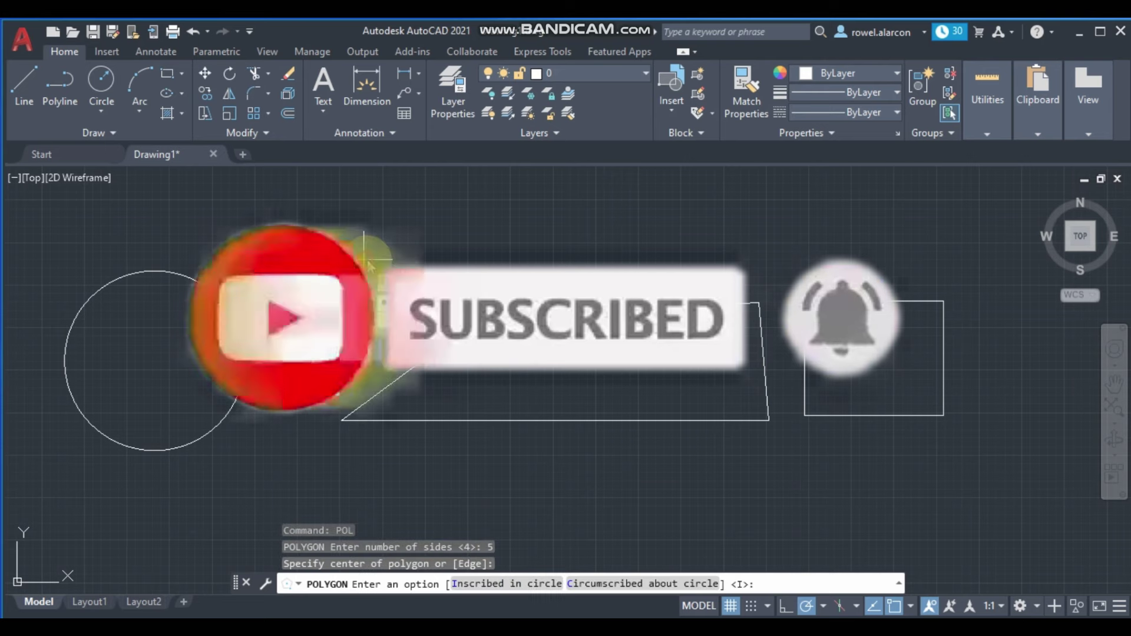
pyautogui.click(429, 299)
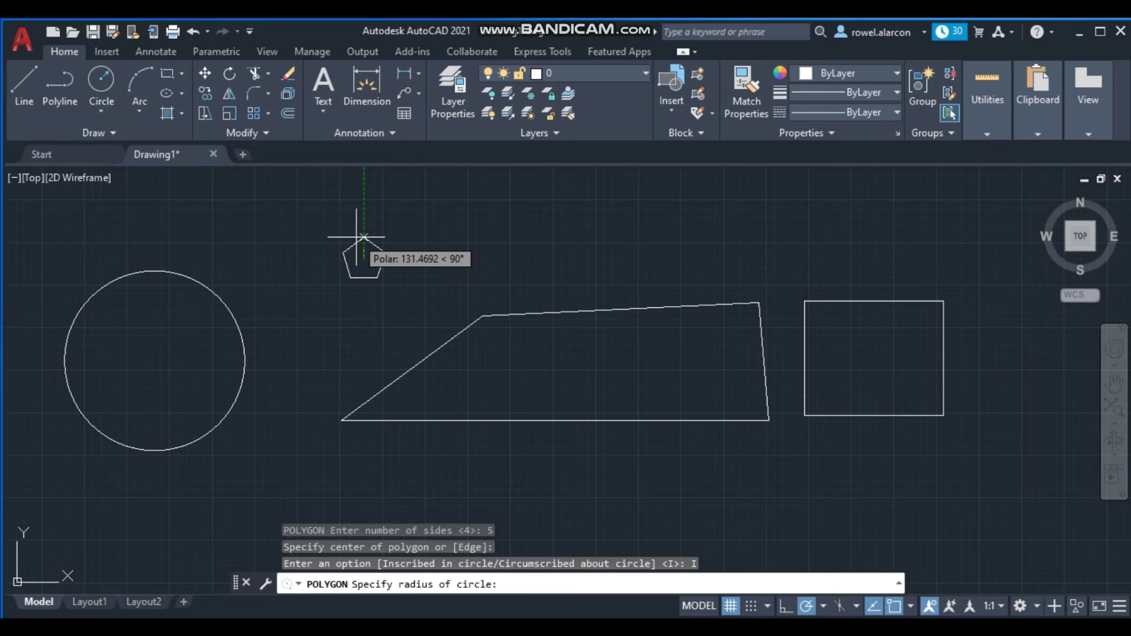
pyautogui.click(364, 237)
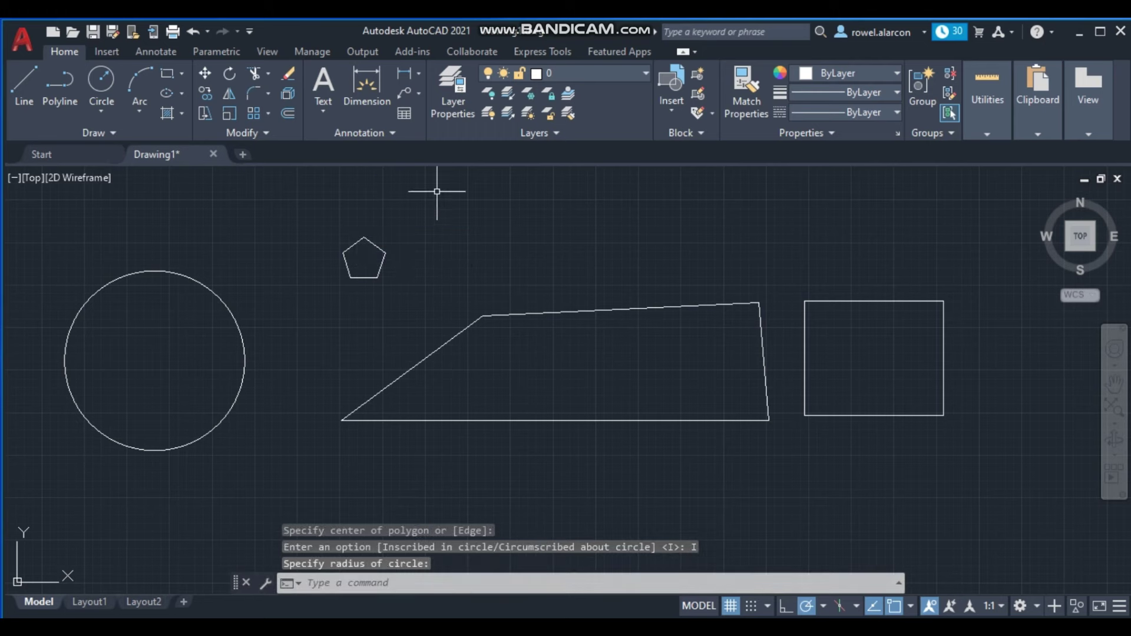
pyautogui.scroll(-2, 852, 313)
# - Shift the view so the shapes move left and cancel the stray selection
pyautogui.scroll(-2, 807, 466)
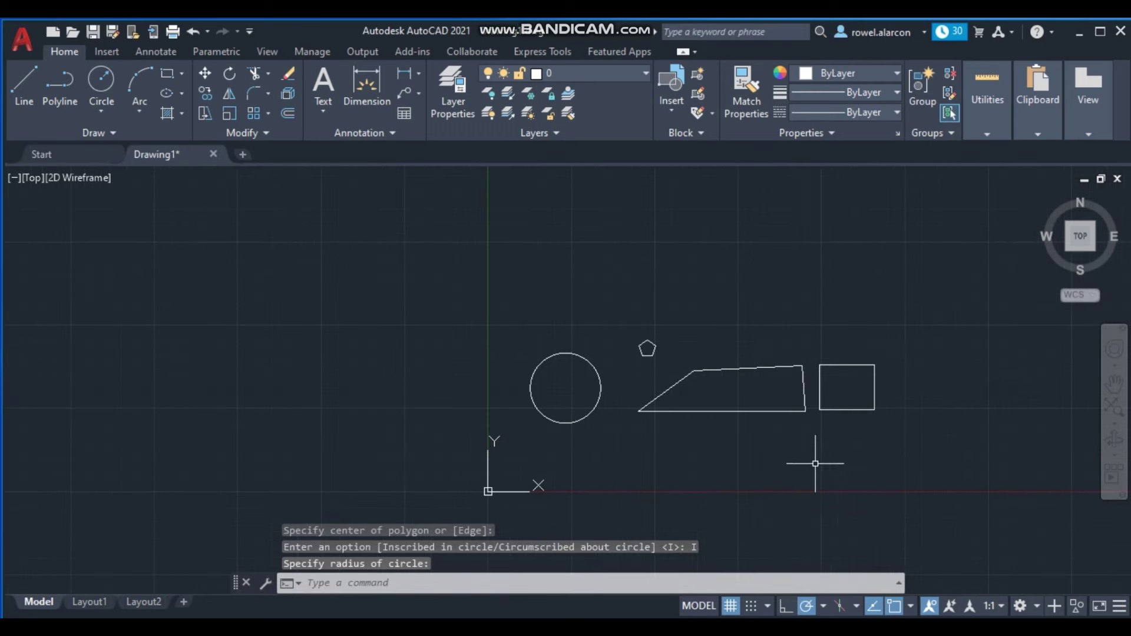
pyautogui.click(730, 278)
pyautogui.scroll(2, 733, 262)
pyautogui.moveTo(733, 263); pyautogui.dragTo(439, 216, button='middle')
pyautogui.scroll(-2, 529, 231)
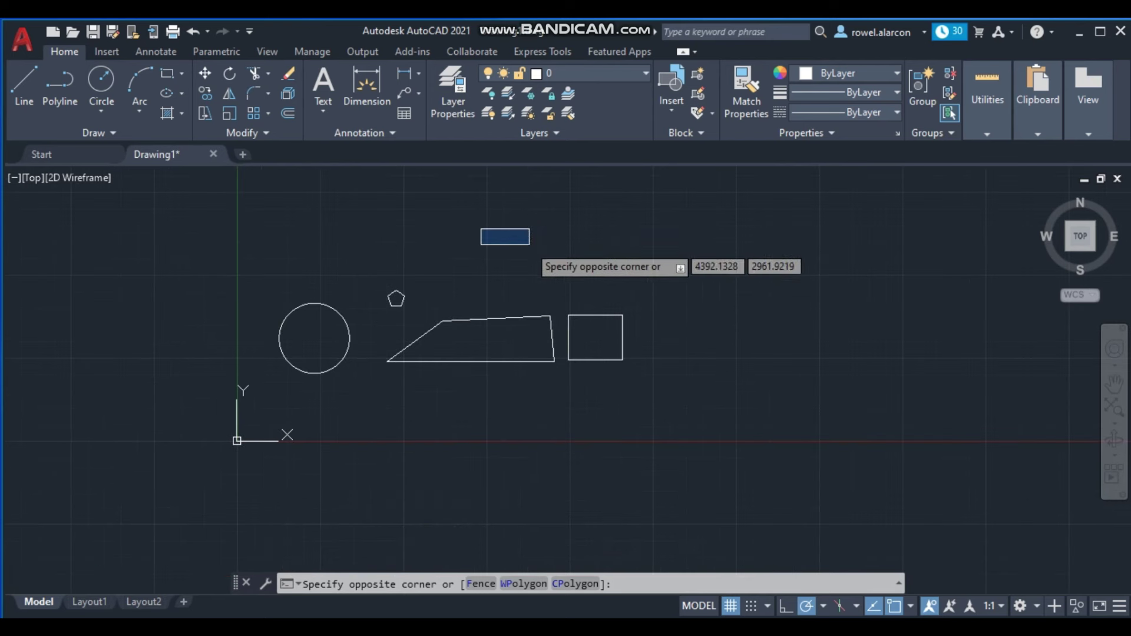
pyautogui.press('Escape')
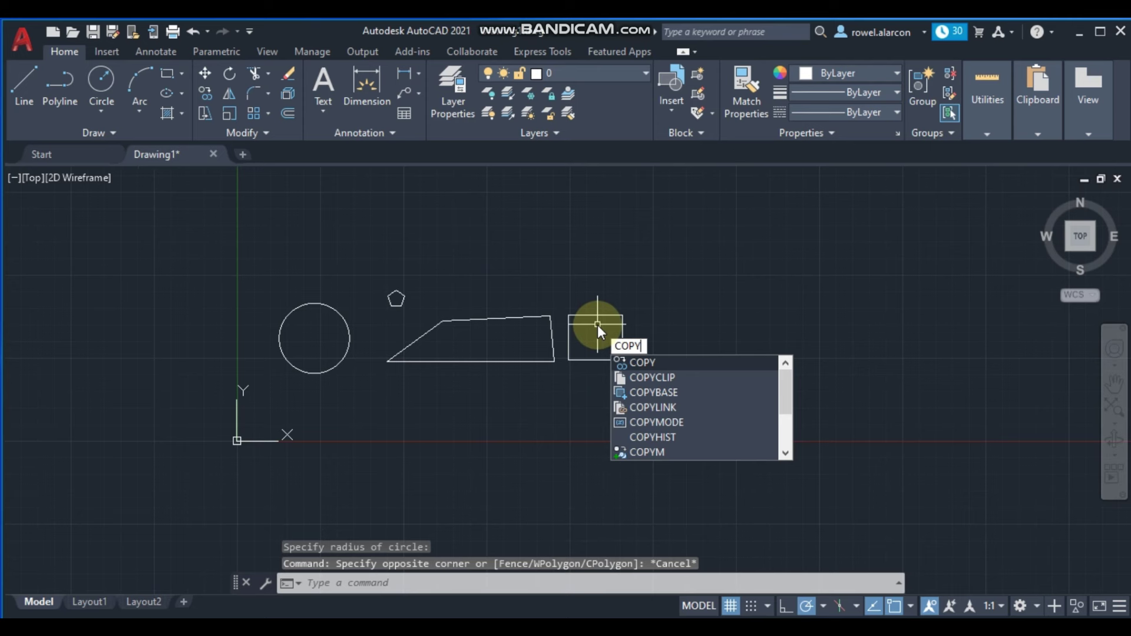
# - Copy the rectangle from its top-right corner to six spots: two beside, four below
pyautogui.press('Return')
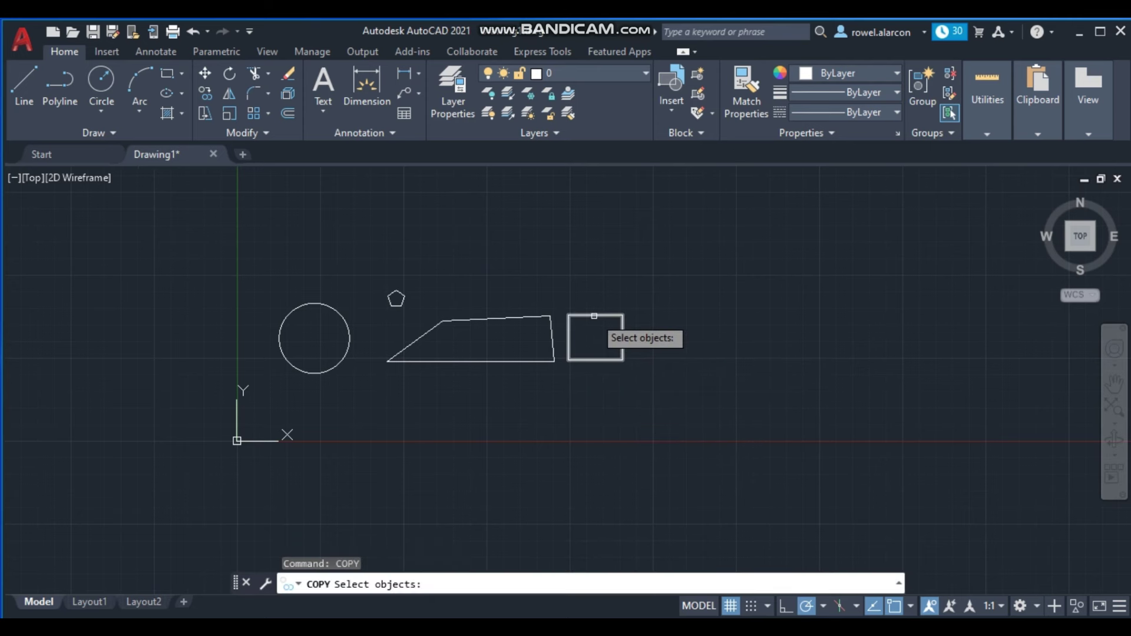
pyautogui.click(593, 316)
pyautogui.press('Return')
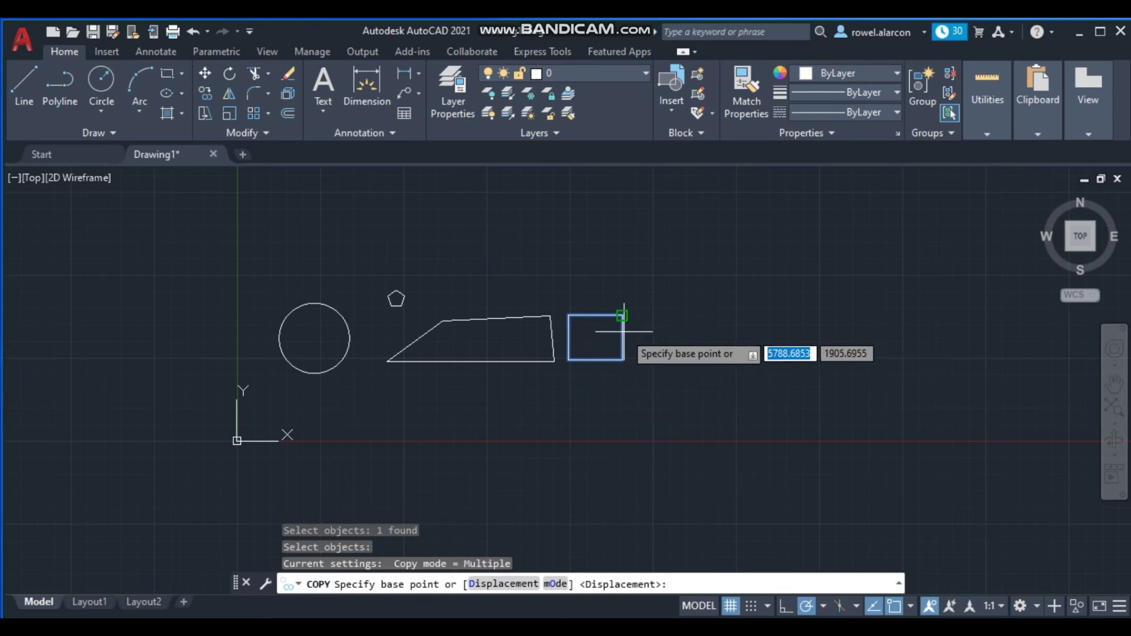
pyautogui.click(622, 315)
pyautogui.click(701, 315)
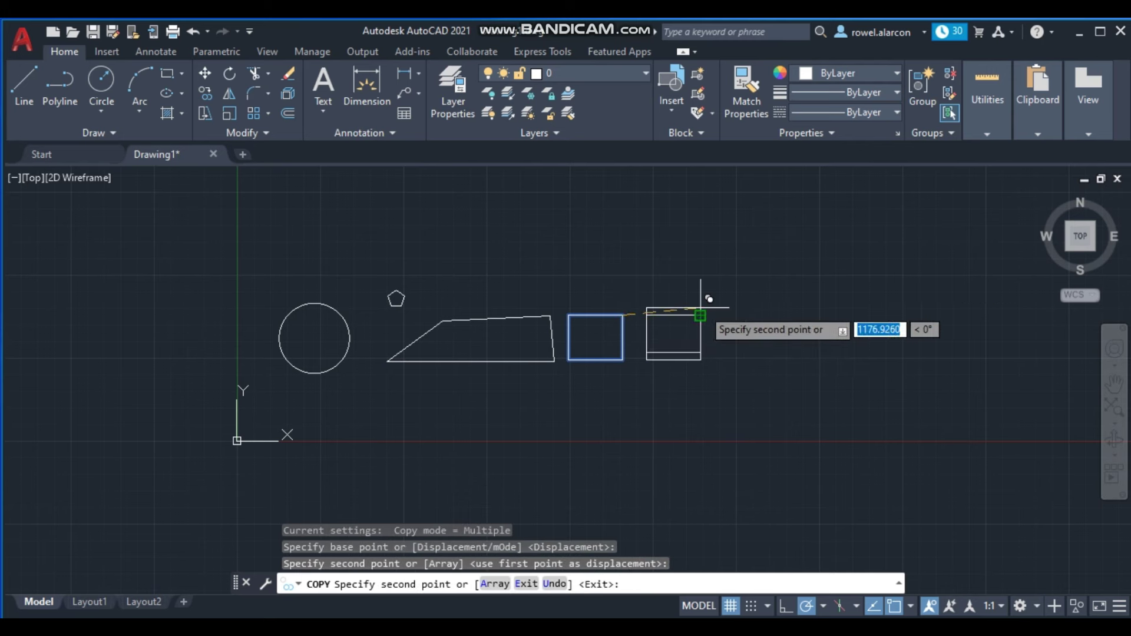
pyautogui.click(781, 306)
pyautogui.click(833, 401)
pyautogui.click(596, 437)
pyautogui.click(411, 405)
pyautogui.click(704, 423)
pyautogui.press('Escape')
pyautogui.press('Escape')
pyautogui.press('Escape')
pyautogui.press('Escape')
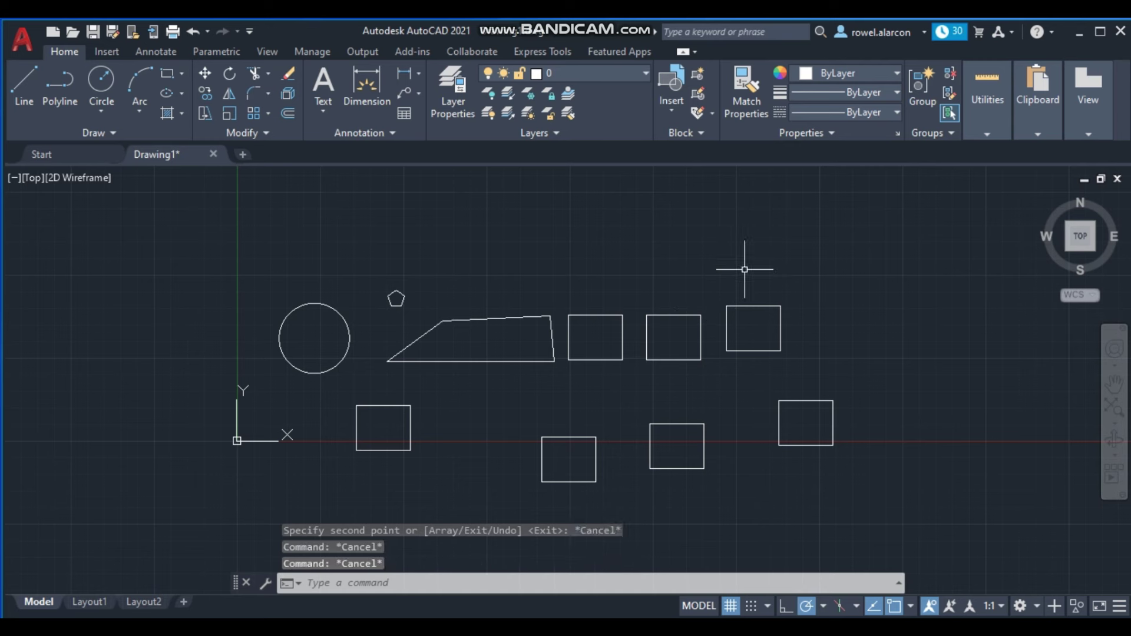
# - Erase all 13 shapes and close AutoCAD without saving
pyautogui.click(185, 222)
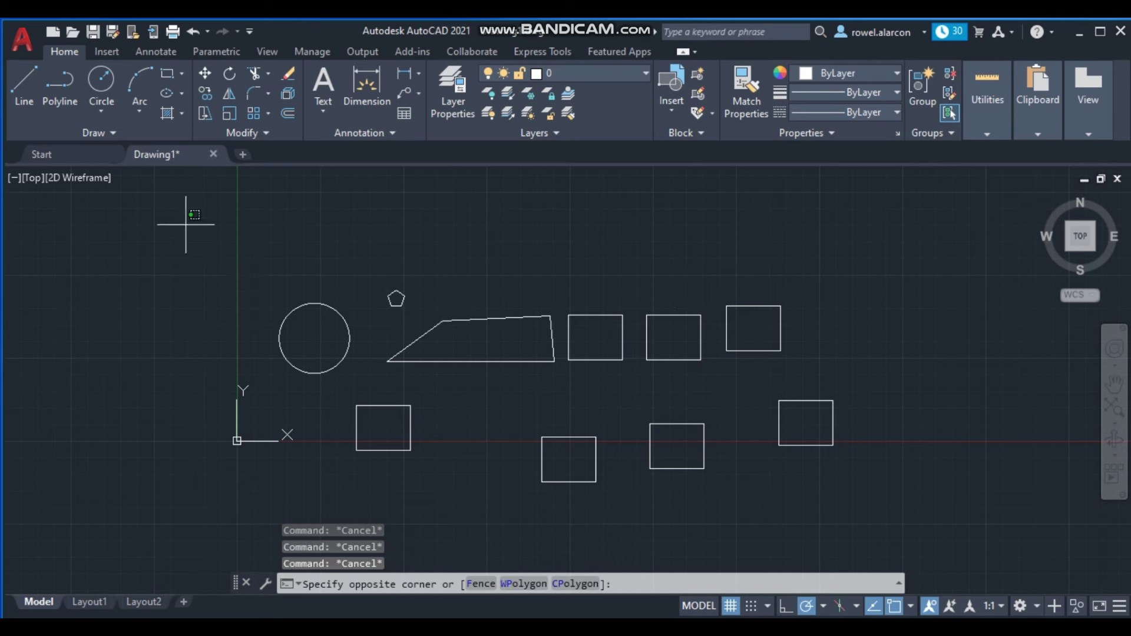
pyautogui.click(951, 510)
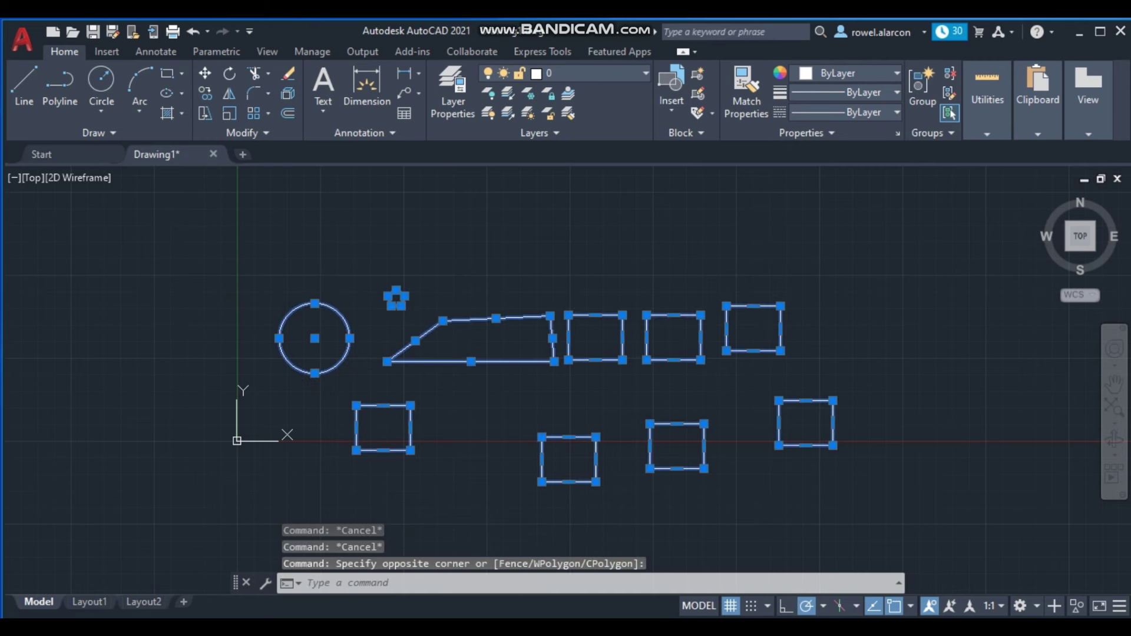
pyautogui.press('Delete')
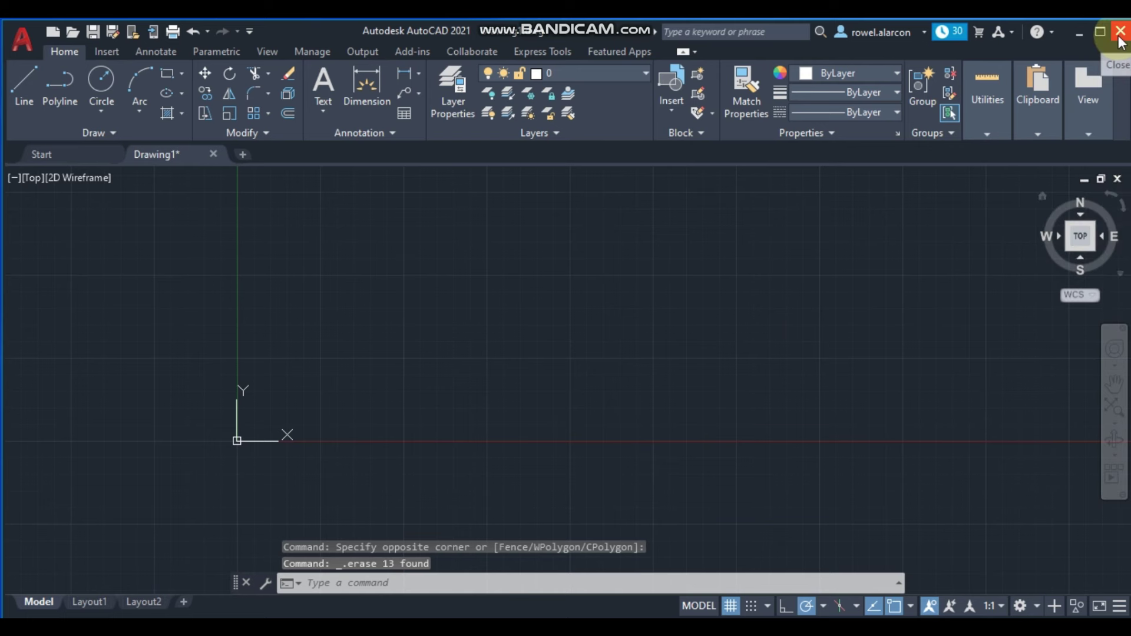
pyautogui.click(1120, 34)
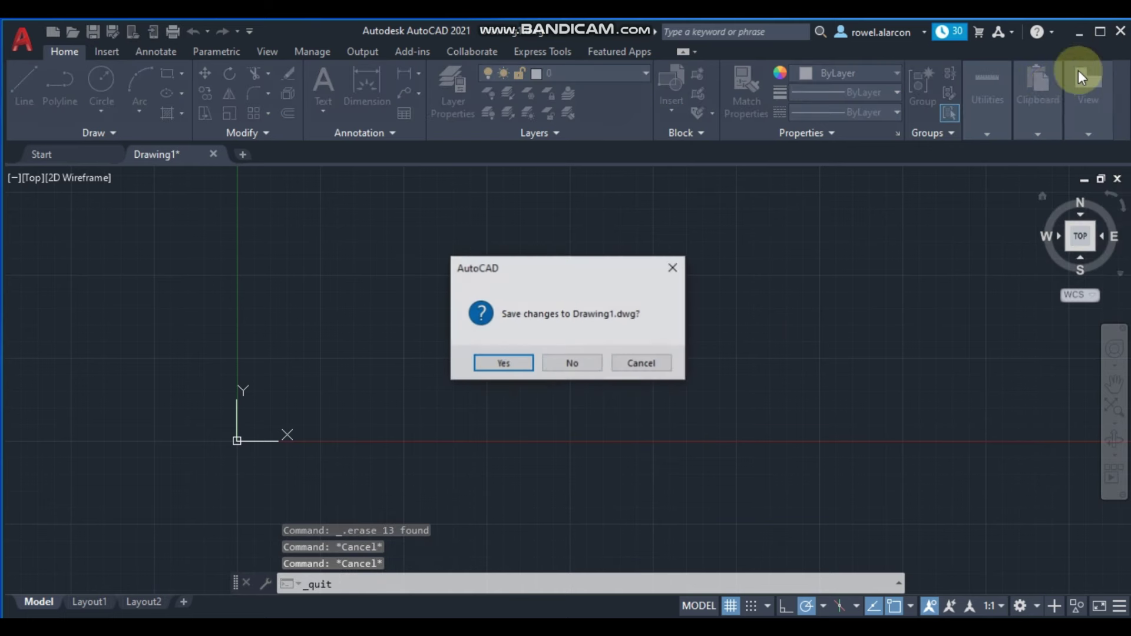
pyautogui.click(570, 363)
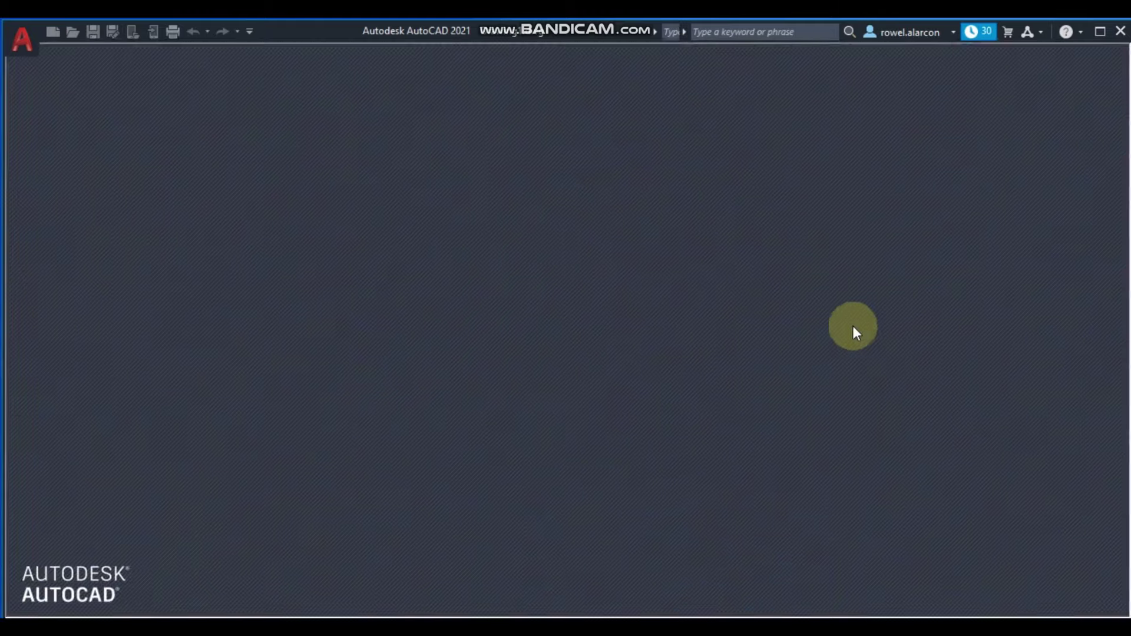